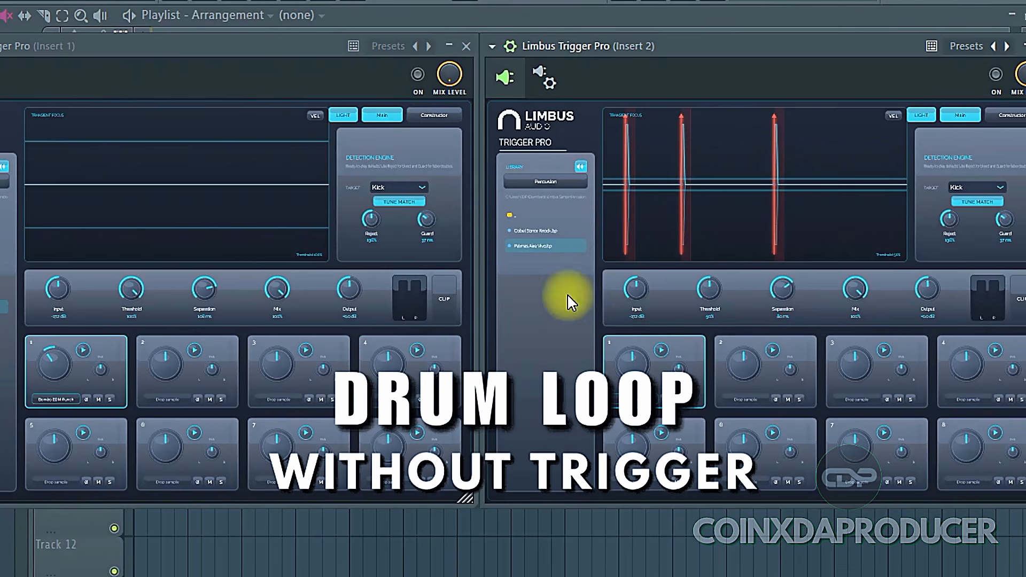
- Compare the drum loop with the Insert 1 kick trigger and Insert 2 snare trigger on and off, finishing with both on
click(418, 75)
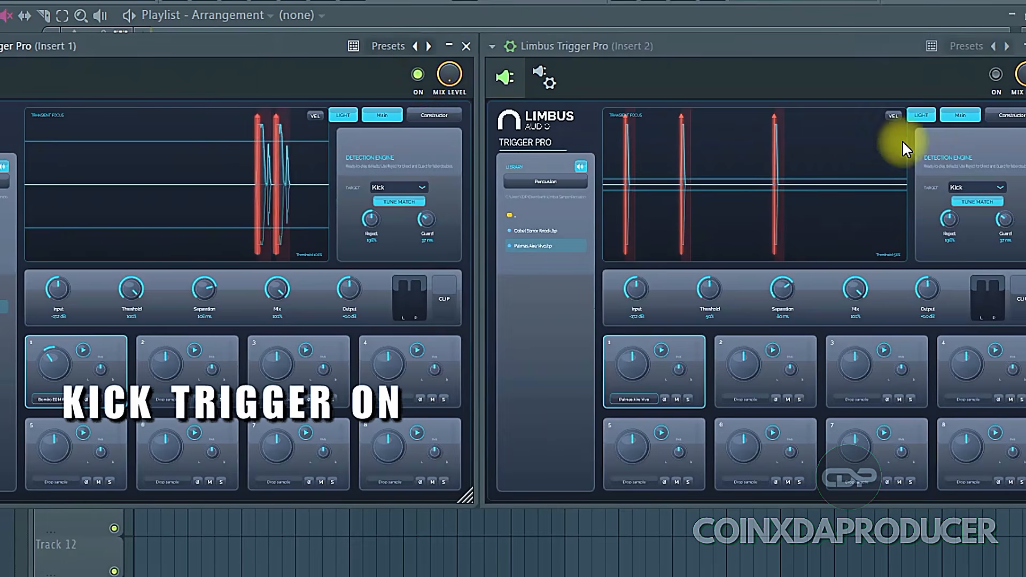
click(995, 74)
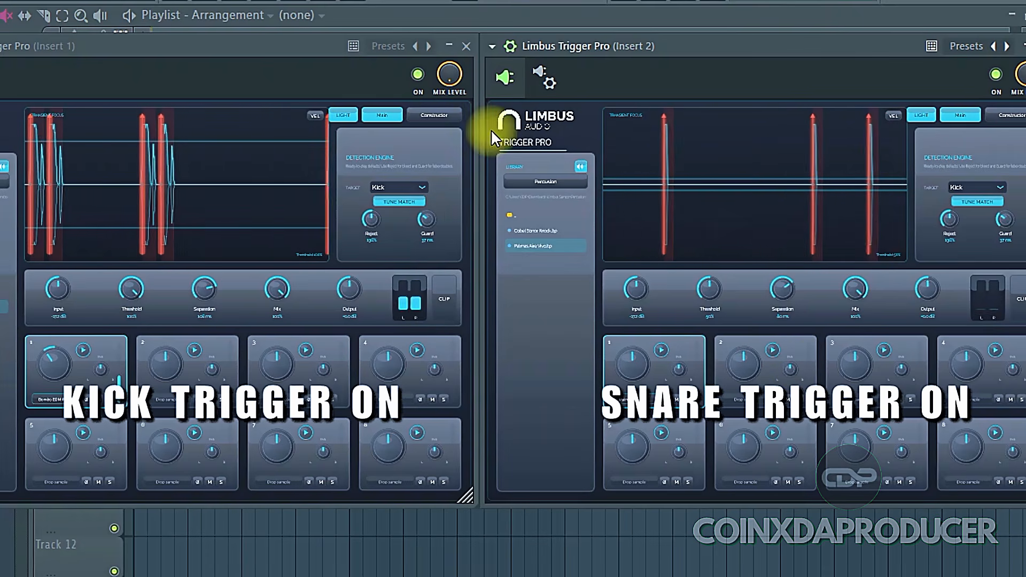
click(418, 75)
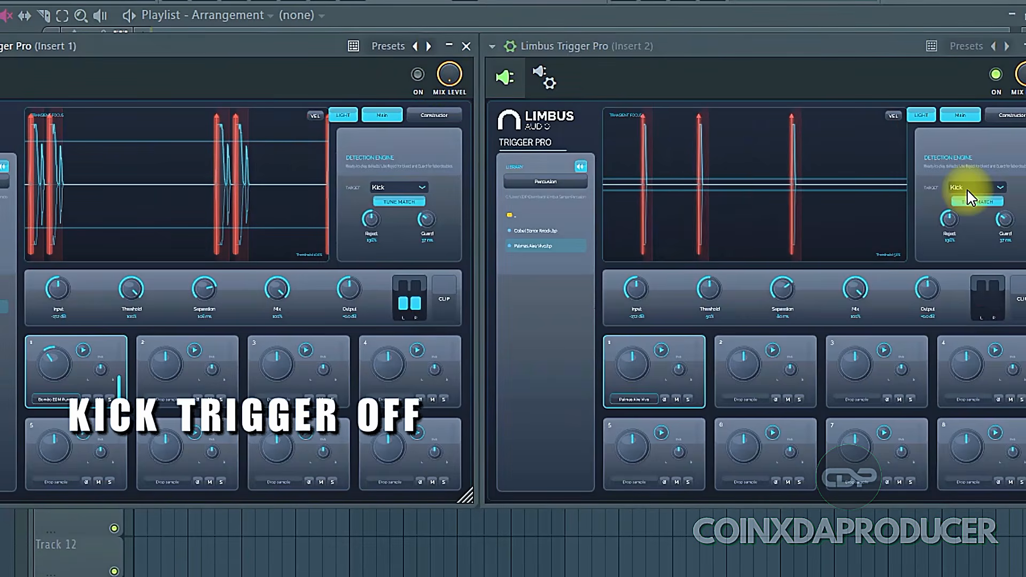
click(998, 77)
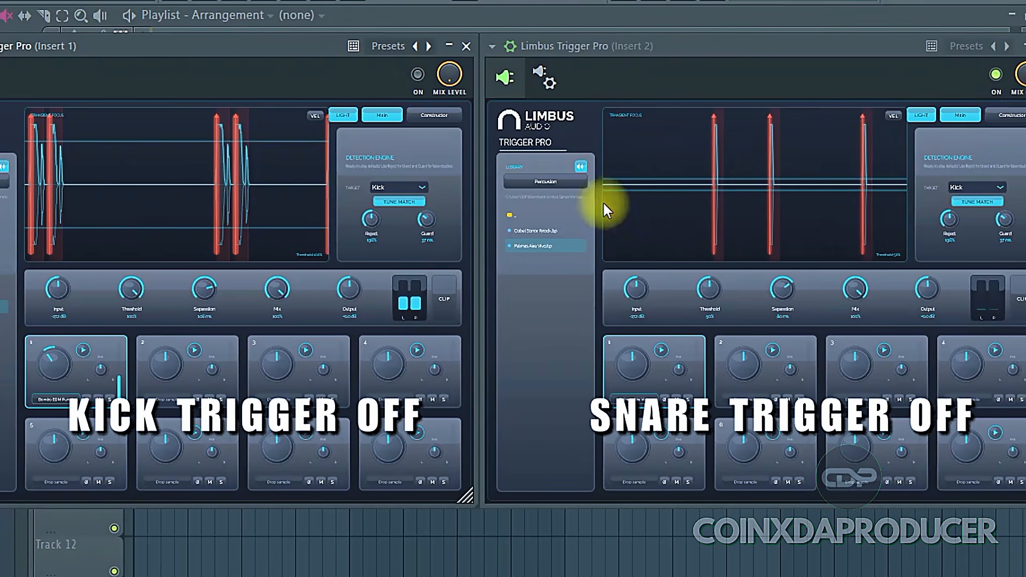
click(419, 75)
click(998, 76)
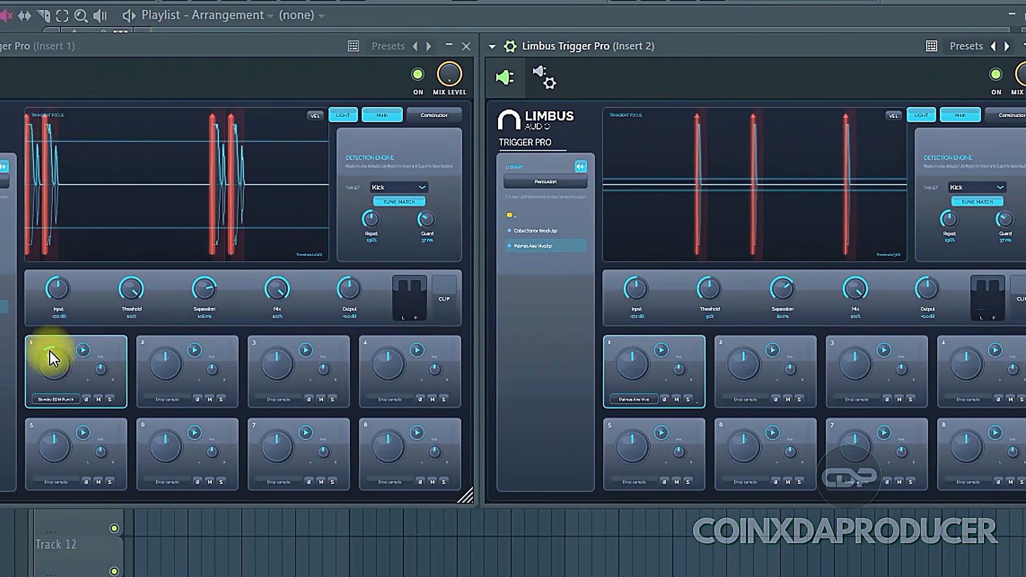
- Audition the slot 1 samples of the kick and snare trigger instances
click(79, 344)
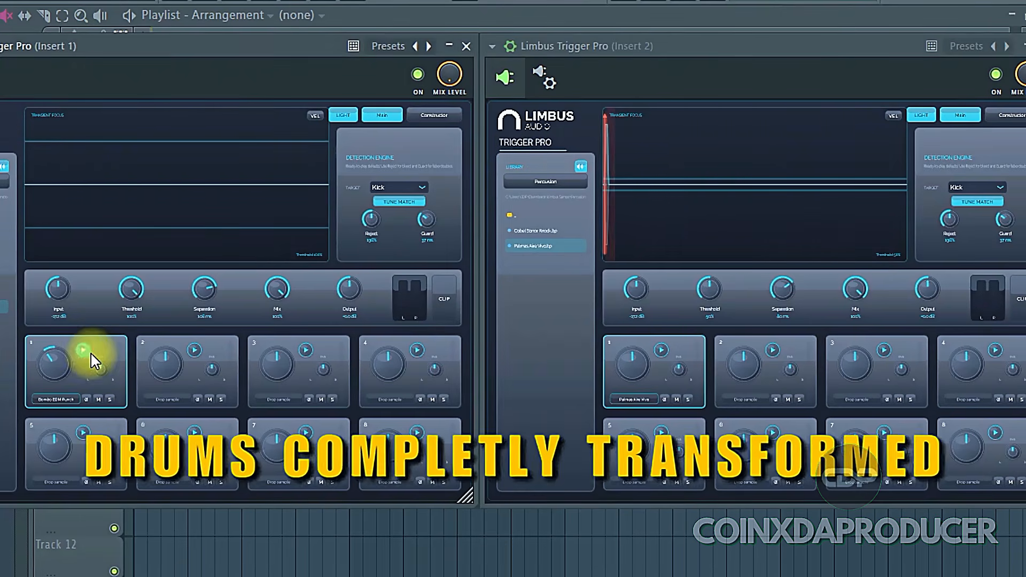
click(661, 350)
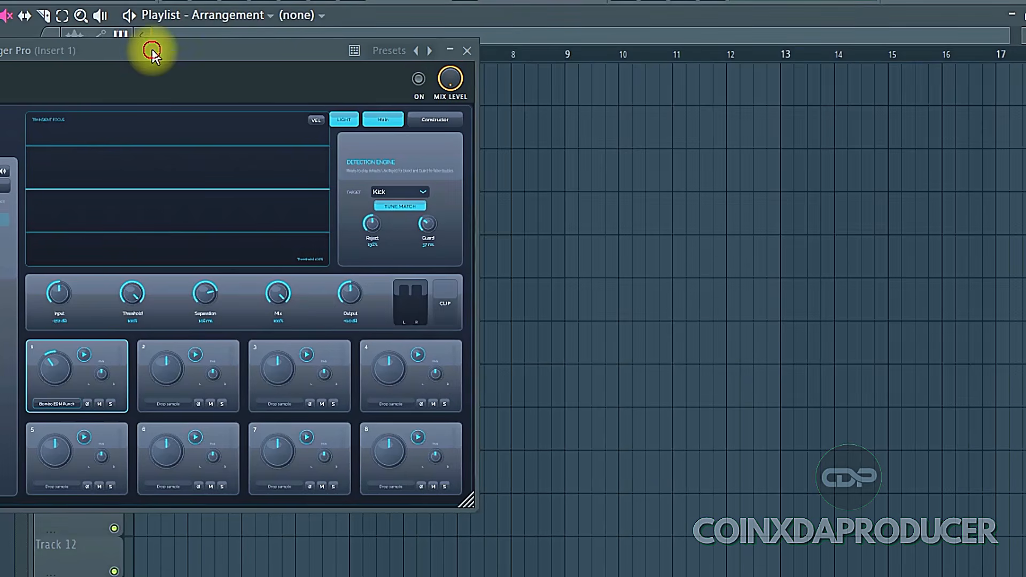
- Reposition the Insert 1 Trigger Pro window and enlarge it to make its controls easier to read
drag(152, 47, 294, 7)
click(58, 6)
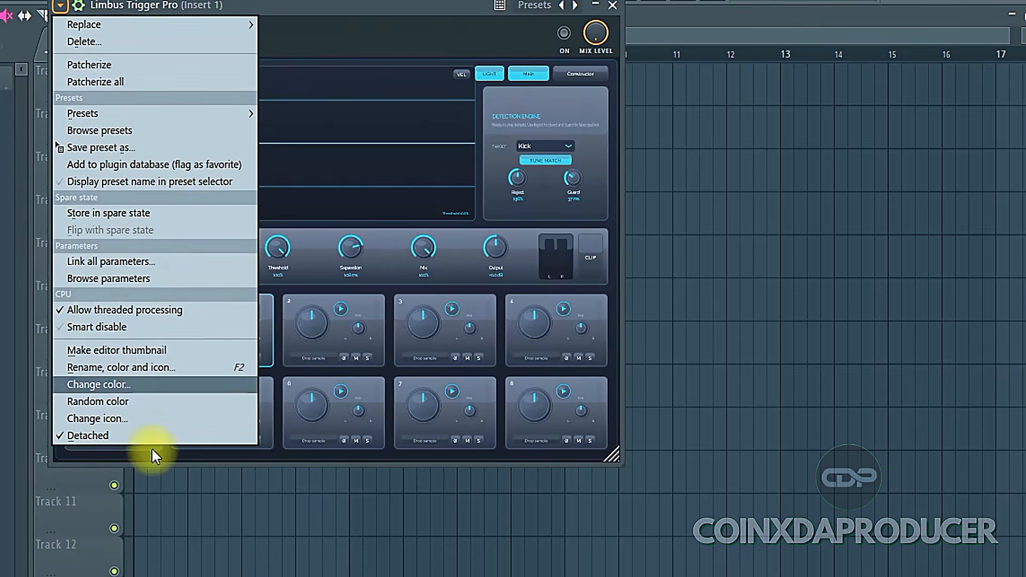
click(405, 5)
drag(359, 5, 375, 0)
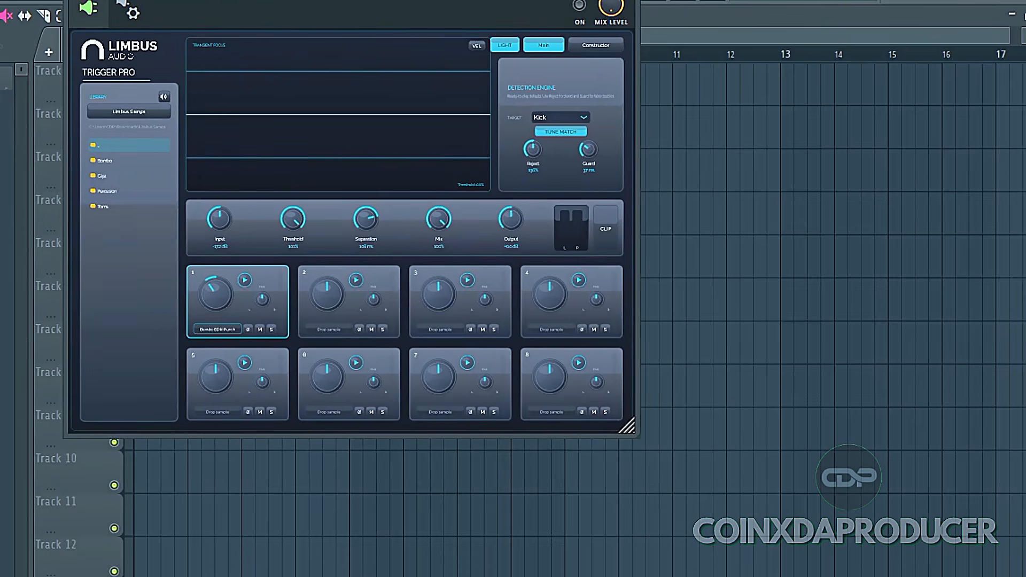
drag(628, 430, 850, 570)
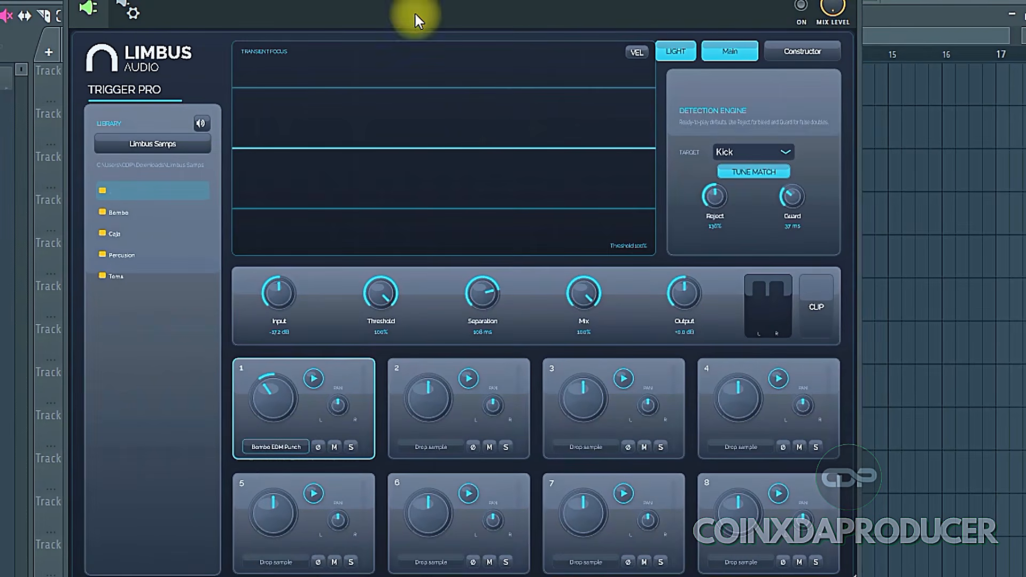
drag(418, 1, 416, 0)
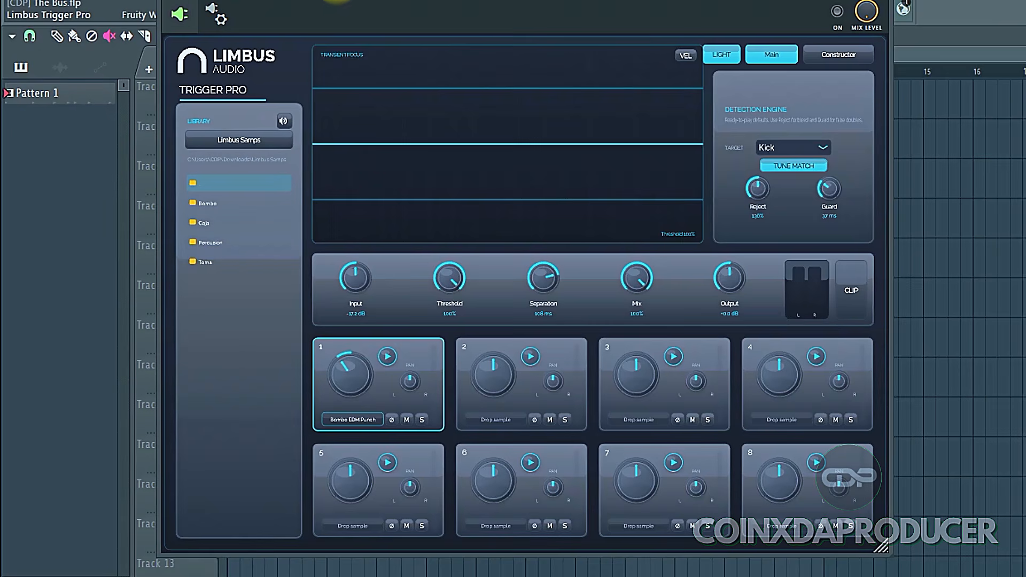
- Load the FPC 6 Kick sample from the recent files into slot 1 of Trigger Pro and audition it
drag(344, 0, 386, 13)
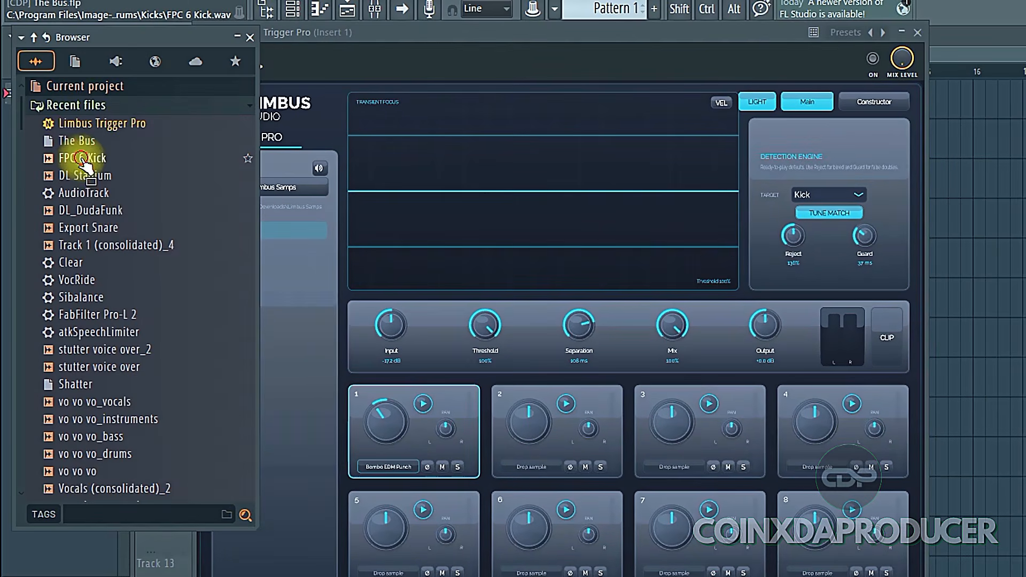
click(83, 160)
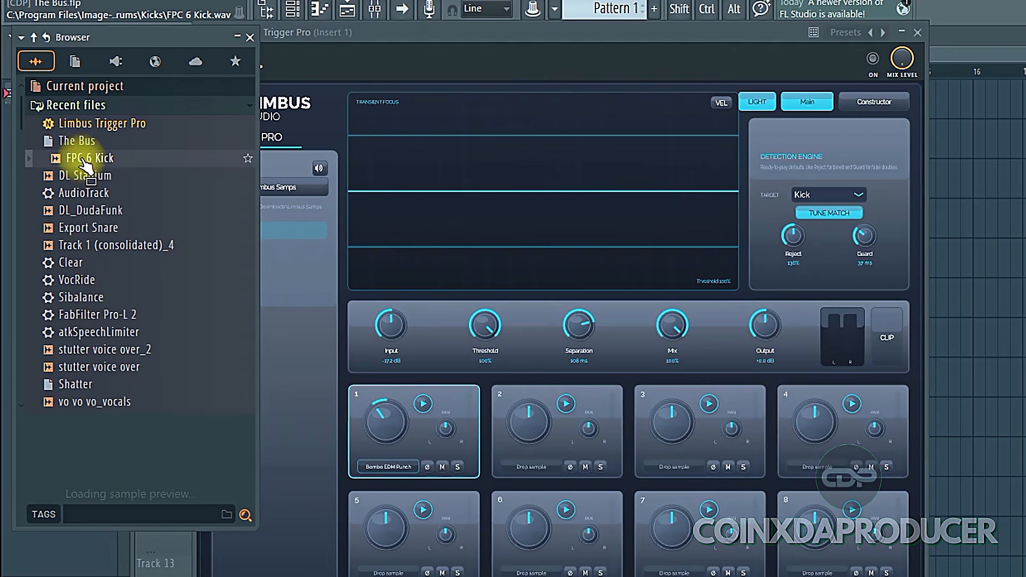
drag(84, 160, 423, 450)
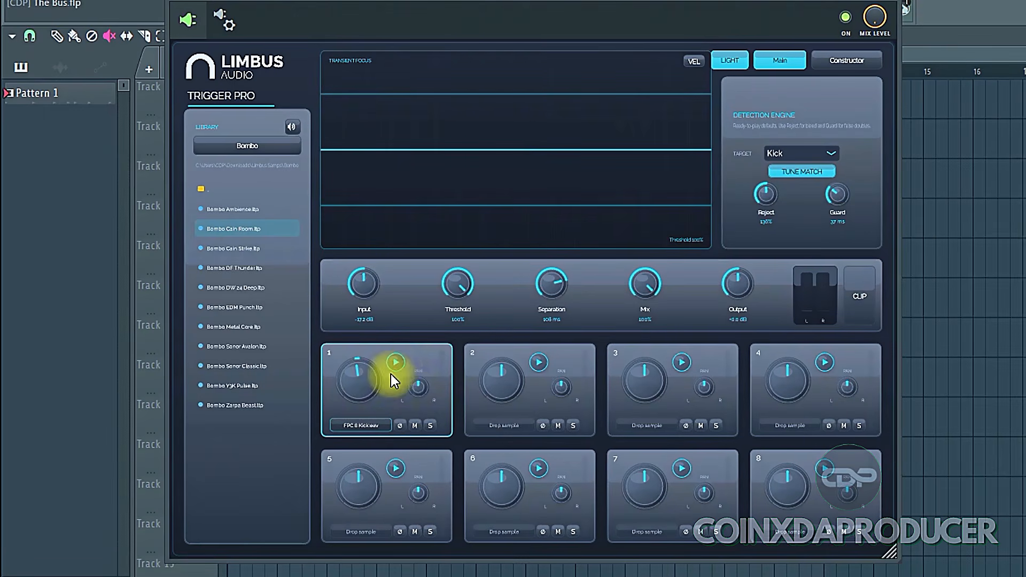
click(398, 367)
click(398, 367)
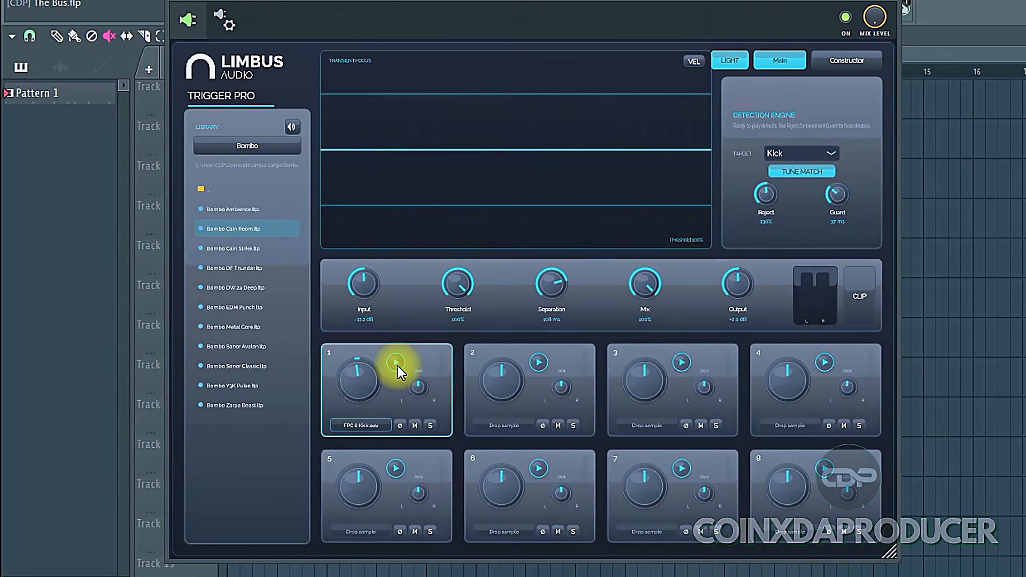
- Audition kicks in the library's Bombo folder and load Bombo DW 24 Deep into slot 2
click(205, 188)
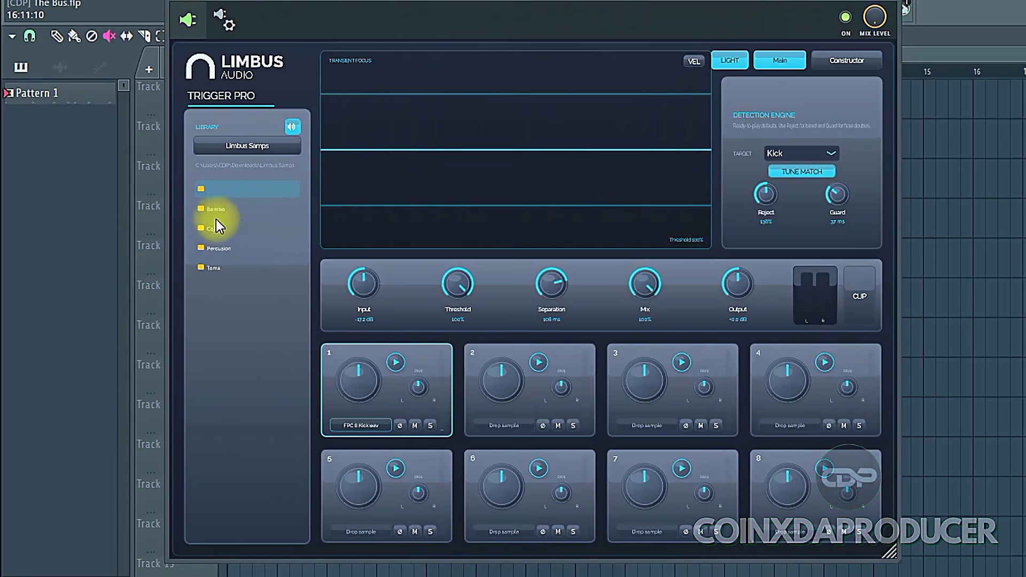
click(217, 211)
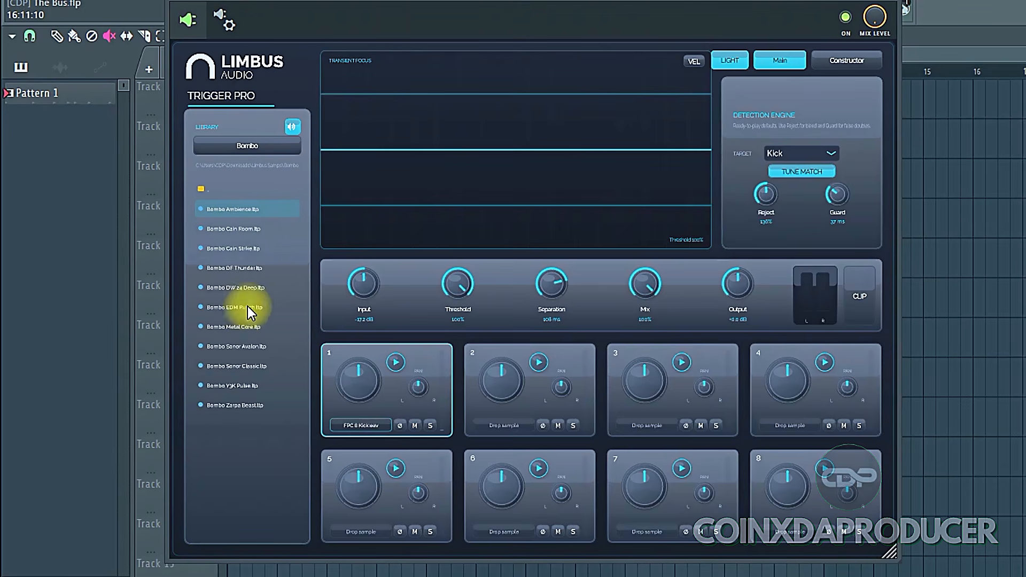
click(235, 250)
click(207, 287)
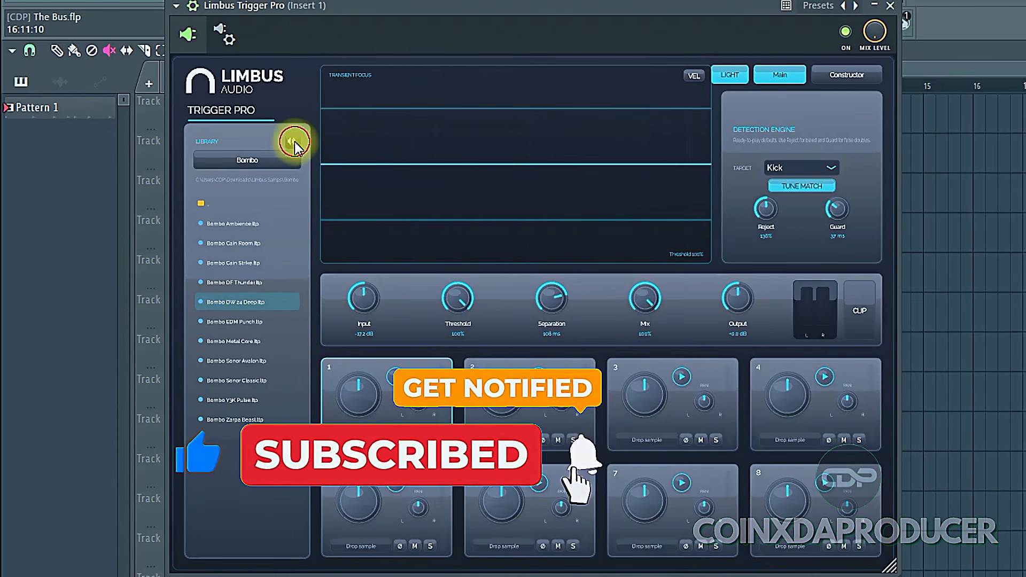
click(293, 127)
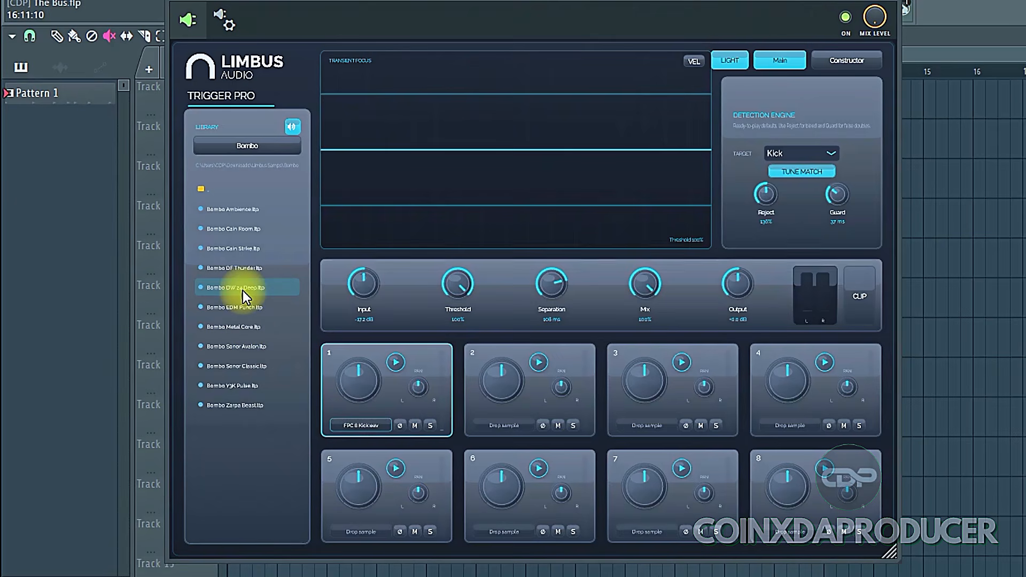
drag(243, 291, 529, 417)
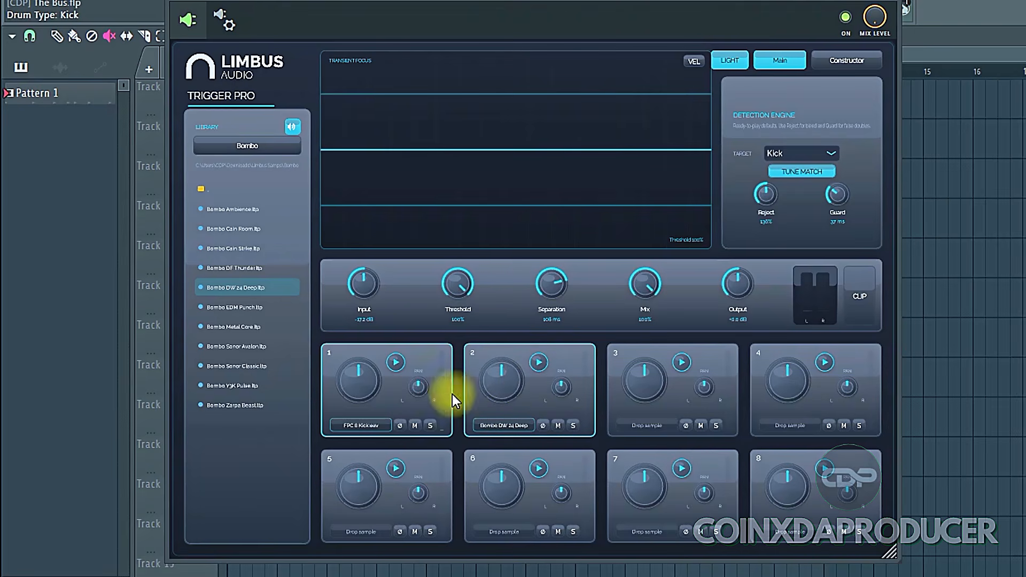
- Clear the loaded sample slots and load Bombo DW 24 Deep into slot 1
right_click(366, 422)
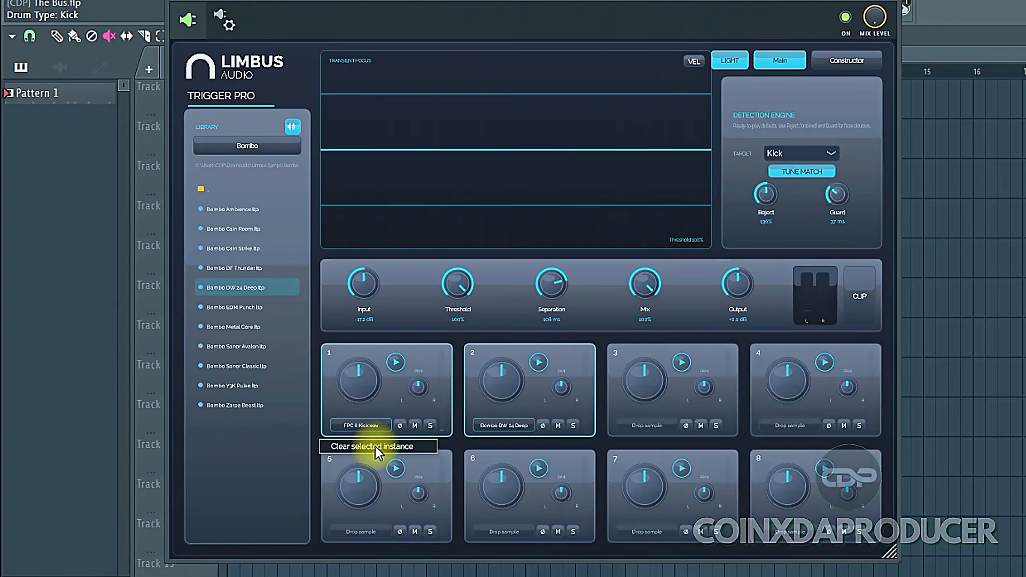
click(374, 446)
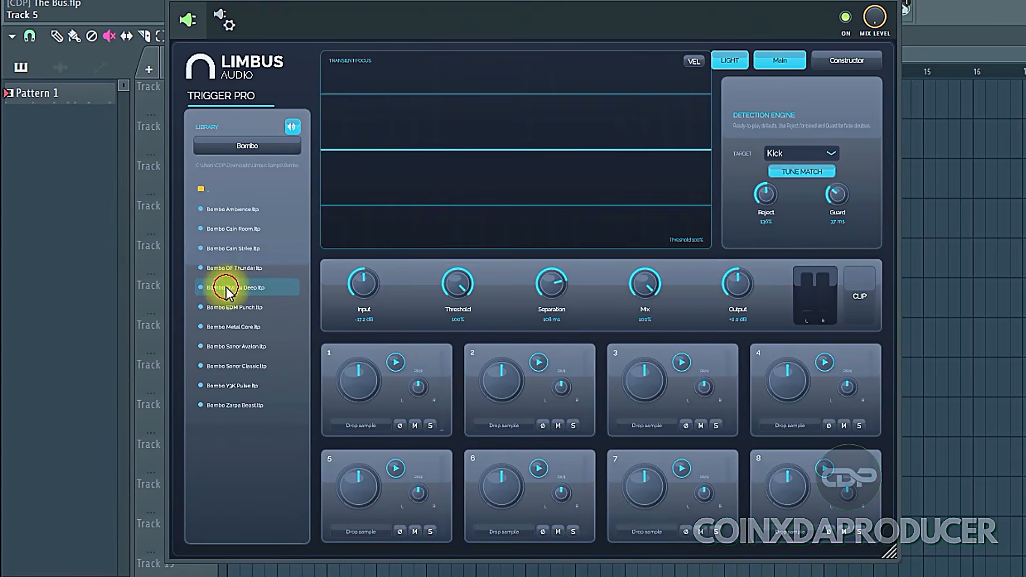
click(367, 408)
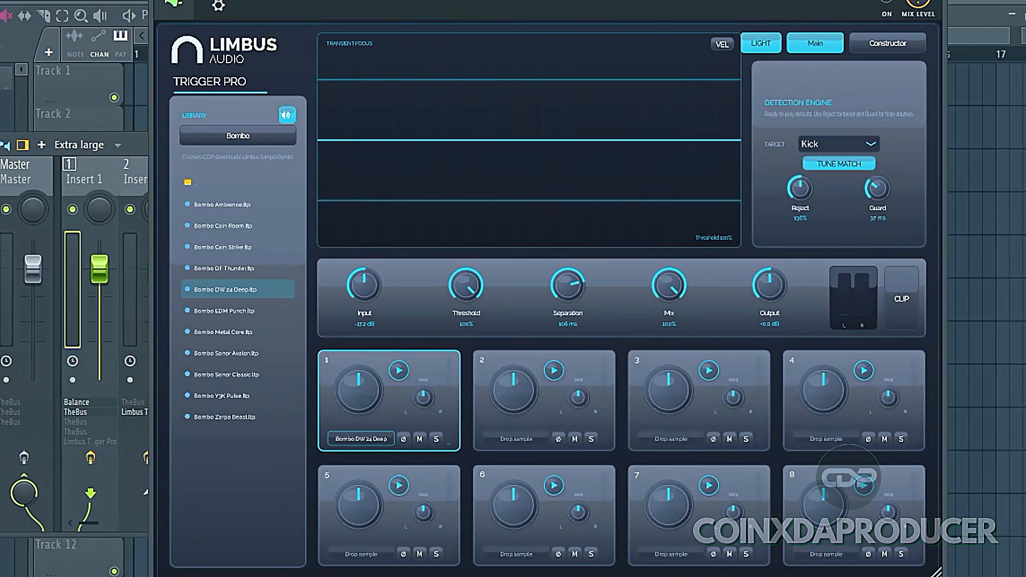
- Enable Trigger Pro on Insert 1 and choose Kick as the detection target
click(887, 6)
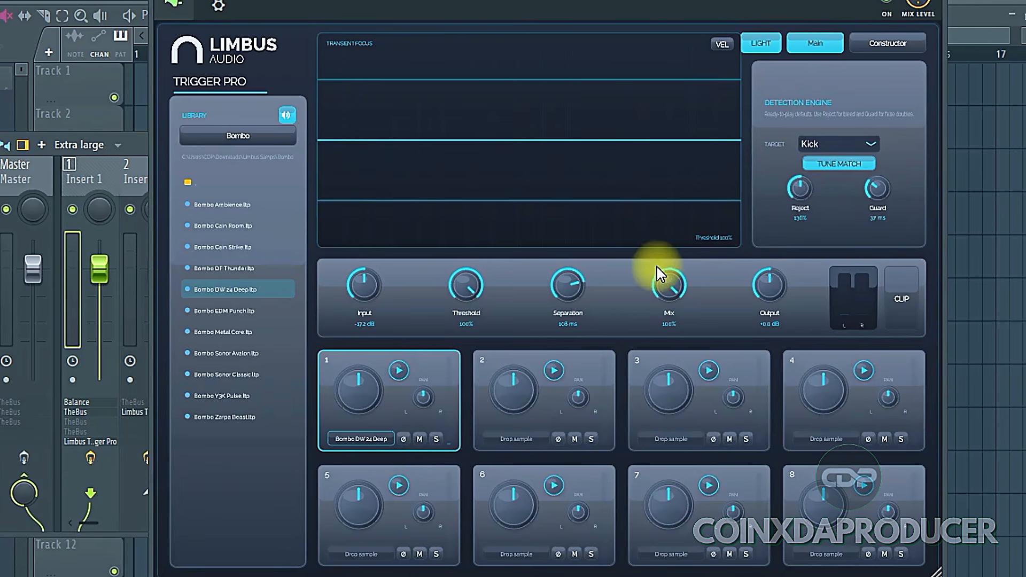
click(875, 142)
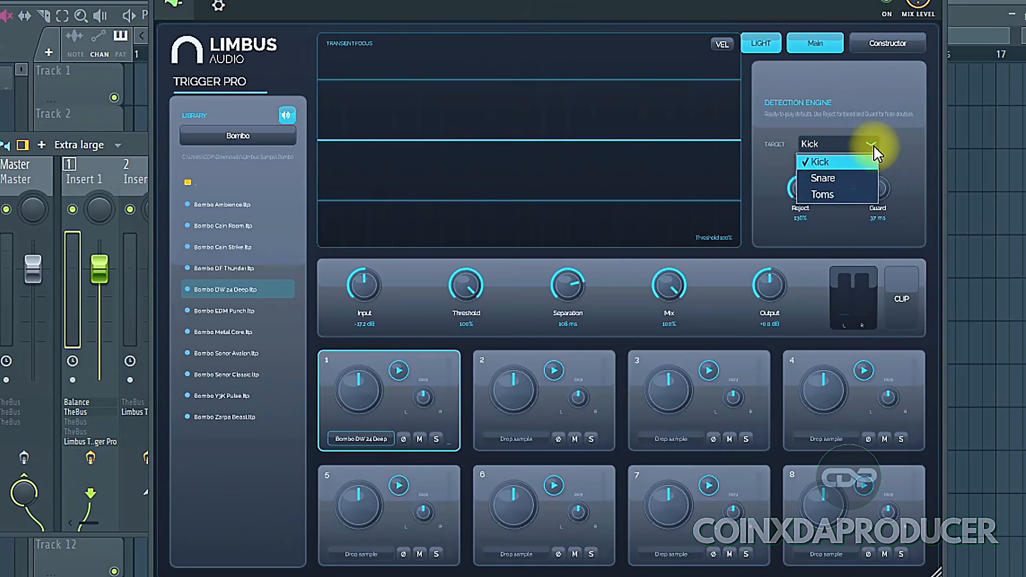
click(826, 166)
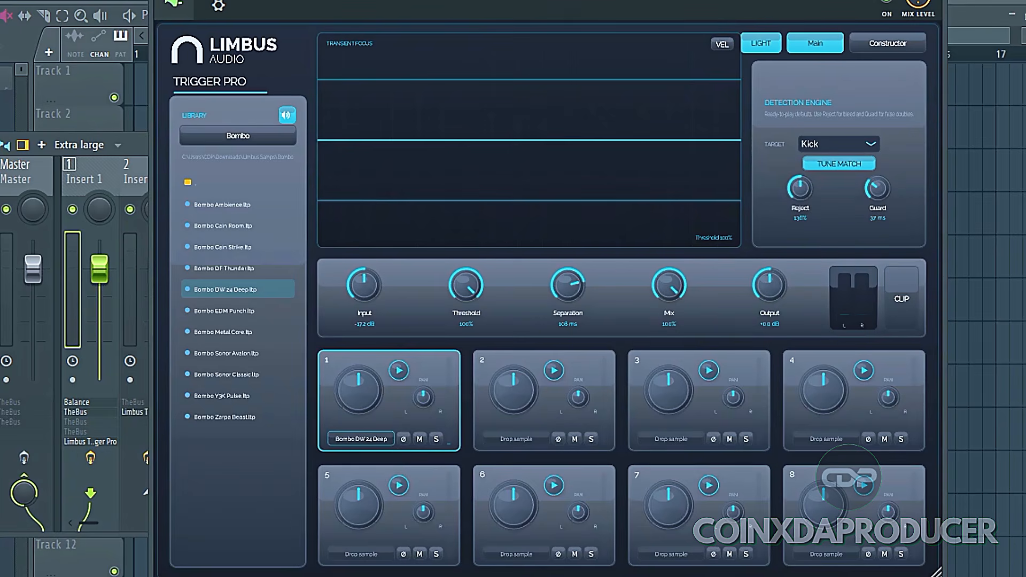
- Play the drum loop and lower the trigger's Separation to 8 ms
drag(562, 0, 545, 0)
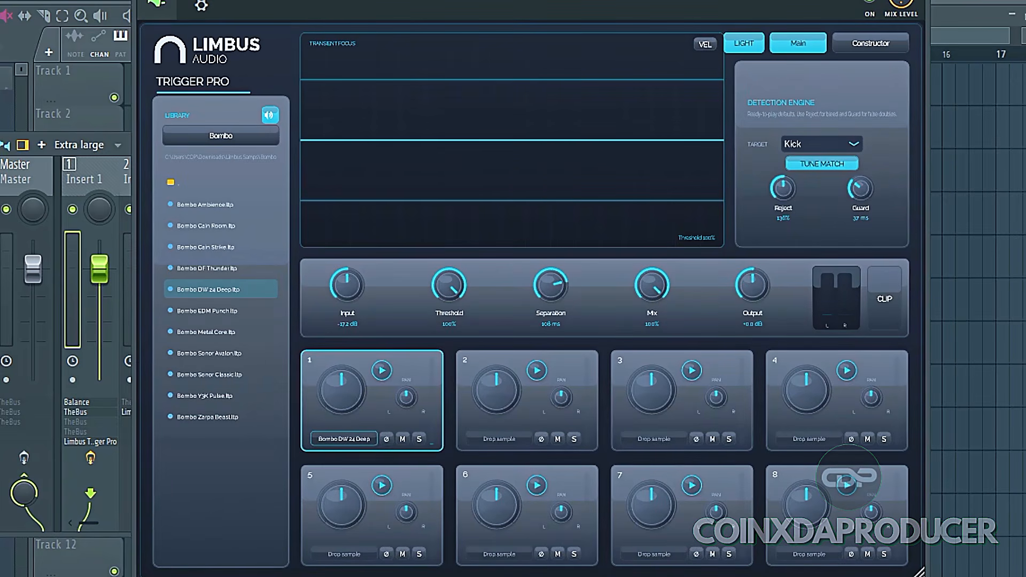
drag(489, 0, 465, 0)
key(space)
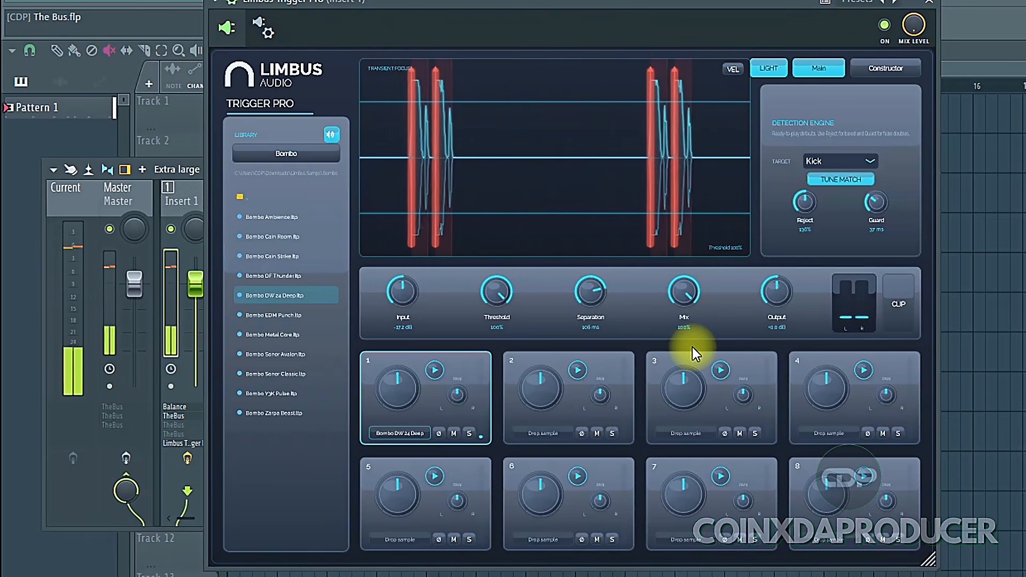
drag(595, 291, 613, 442)
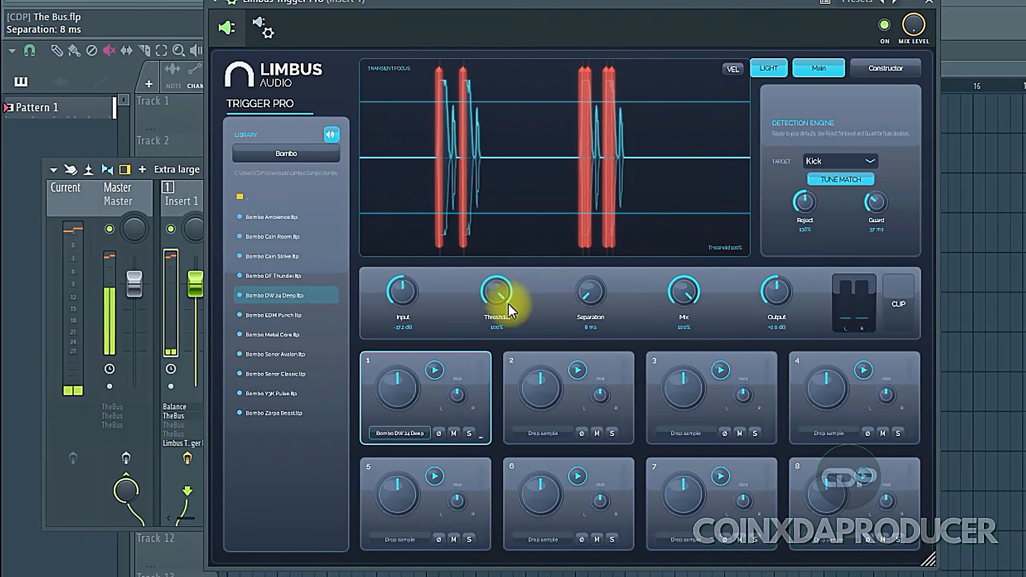
- Lower the Threshold to 0% and raise it back to 100% while the loop plays
click(688, 287)
drag(688, 289, 507, 576)
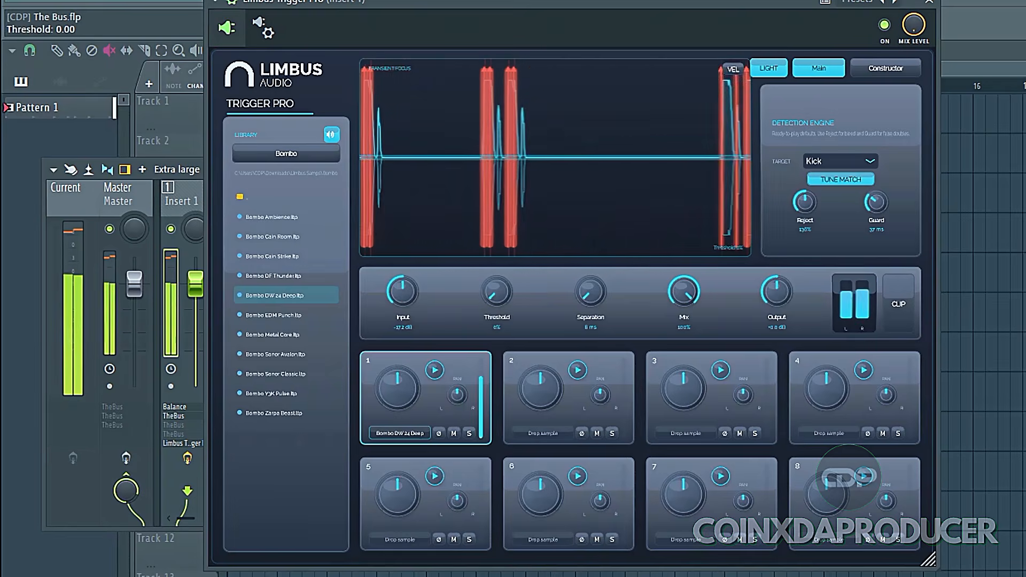
drag(506, 291, 554, 4)
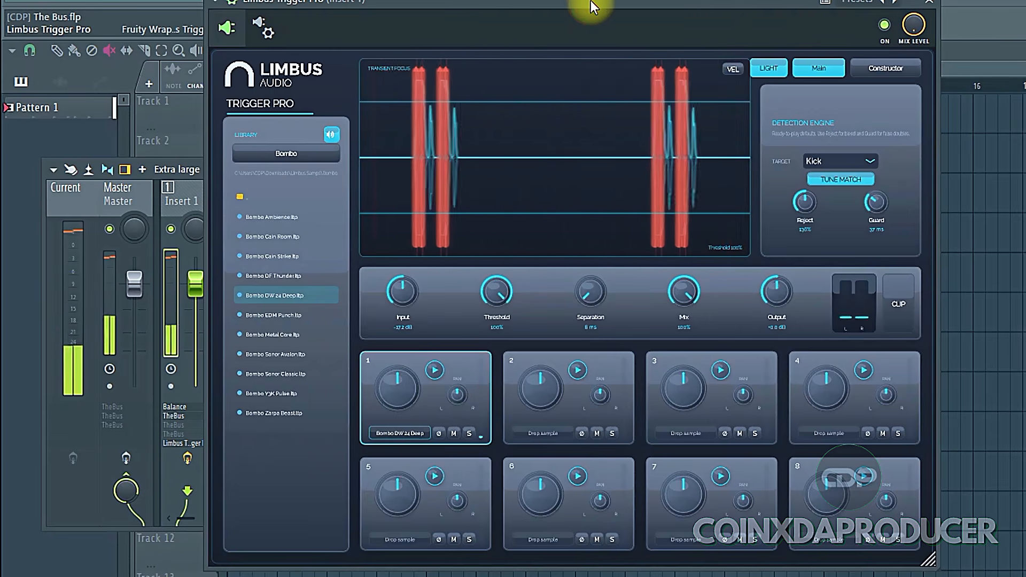
- Hold the Threshold at its 100% maximum and replay the loop to examine the detected kick transients
drag(351, 283, 354, 283)
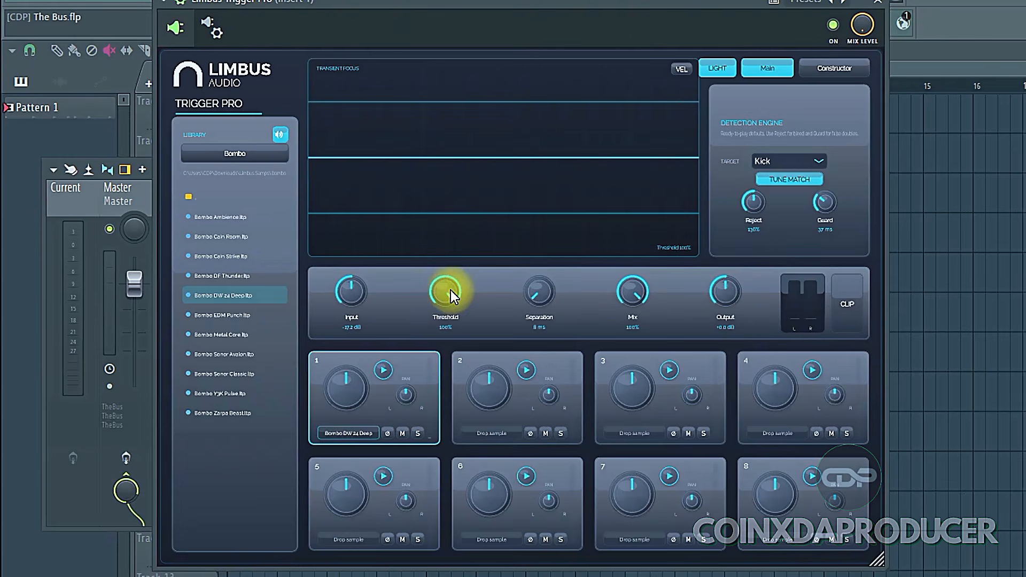
click(449, 293)
drag(451, 296, 452, 137)
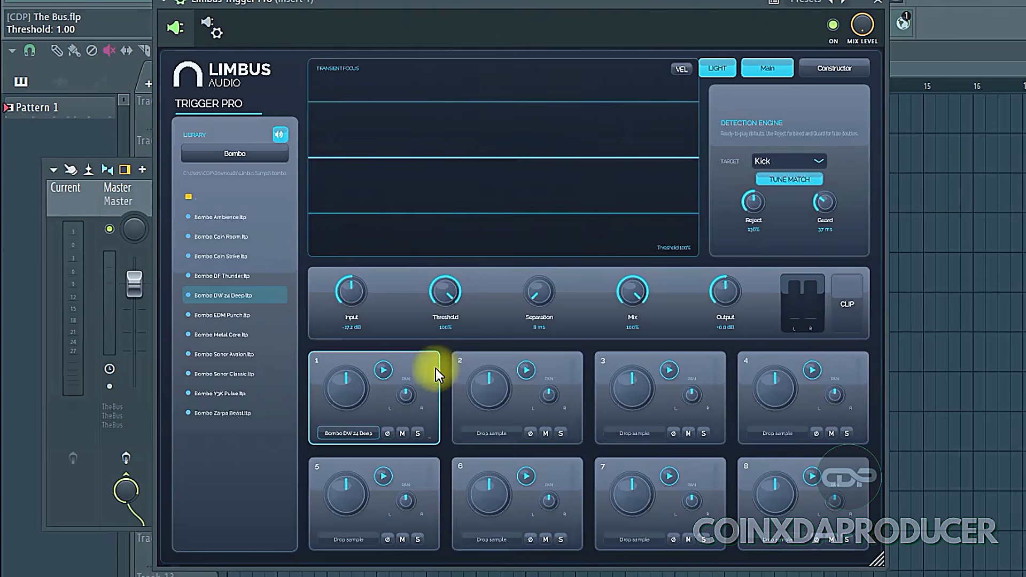
drag(435, 368, 428, 193)
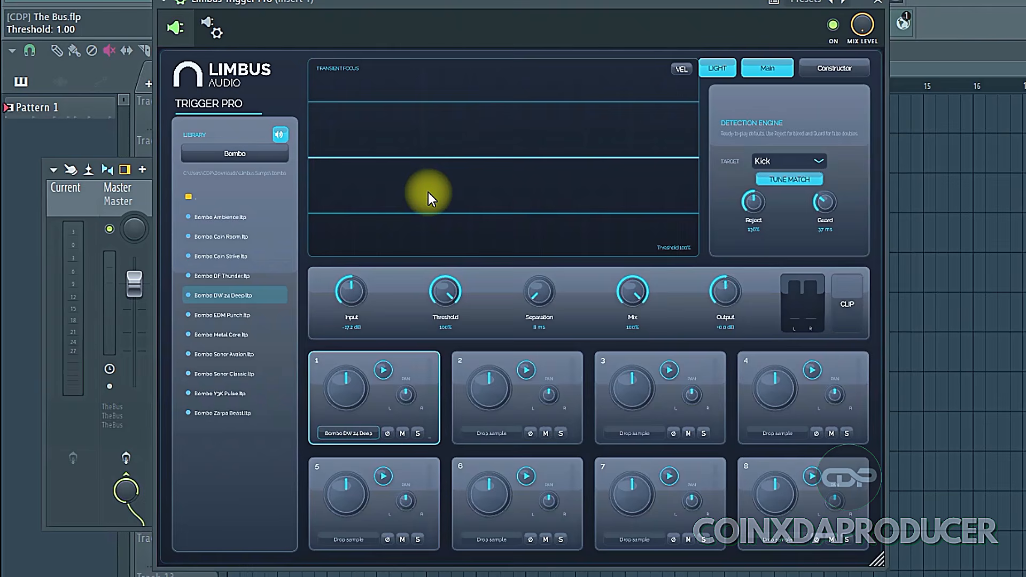
key(space)
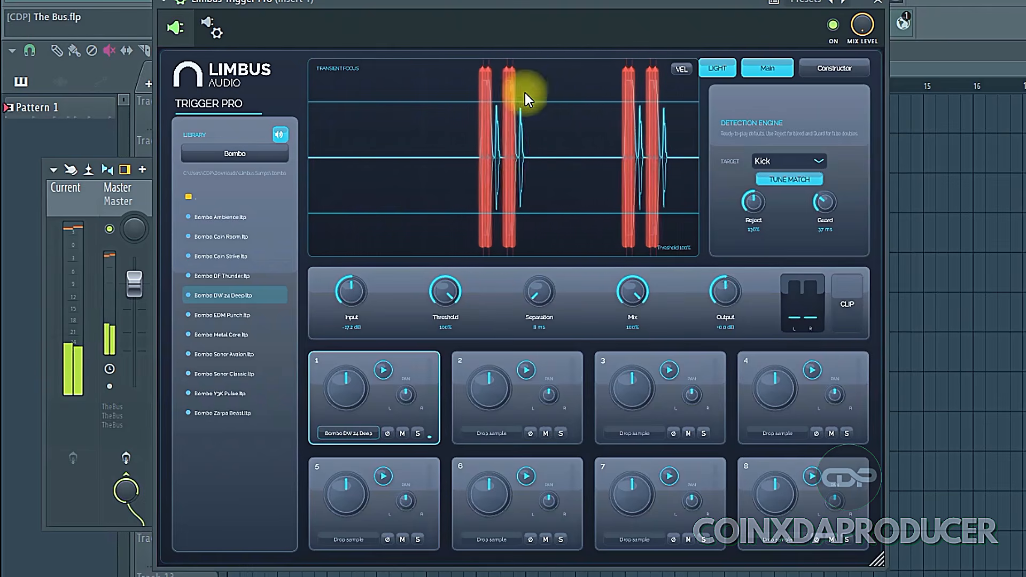
- Play the drum loop with the Threshold at 0%, return it to 100% and replay the loop for comparison
key(space)
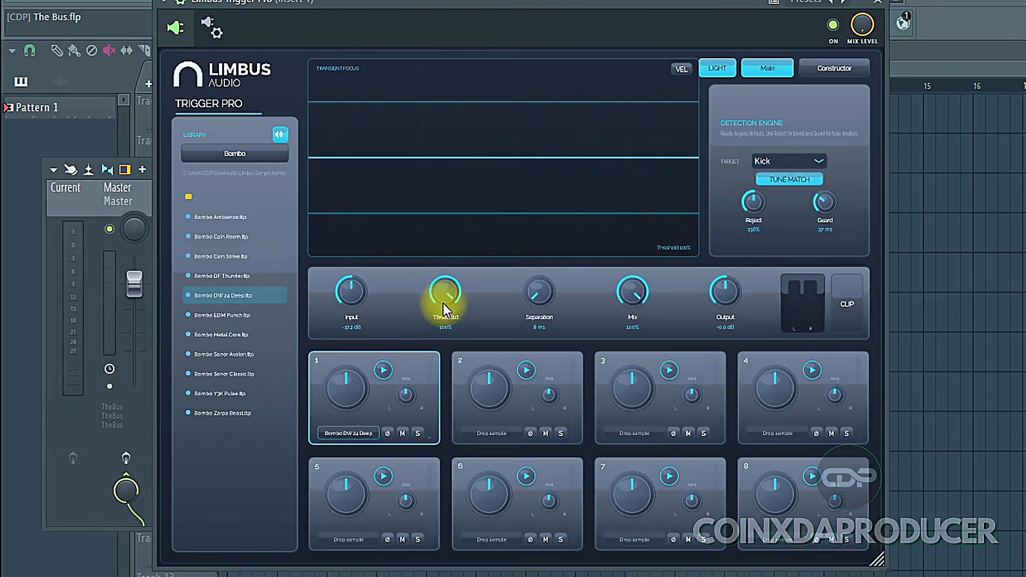
key(space)
drag(448, 294, 426, 512)
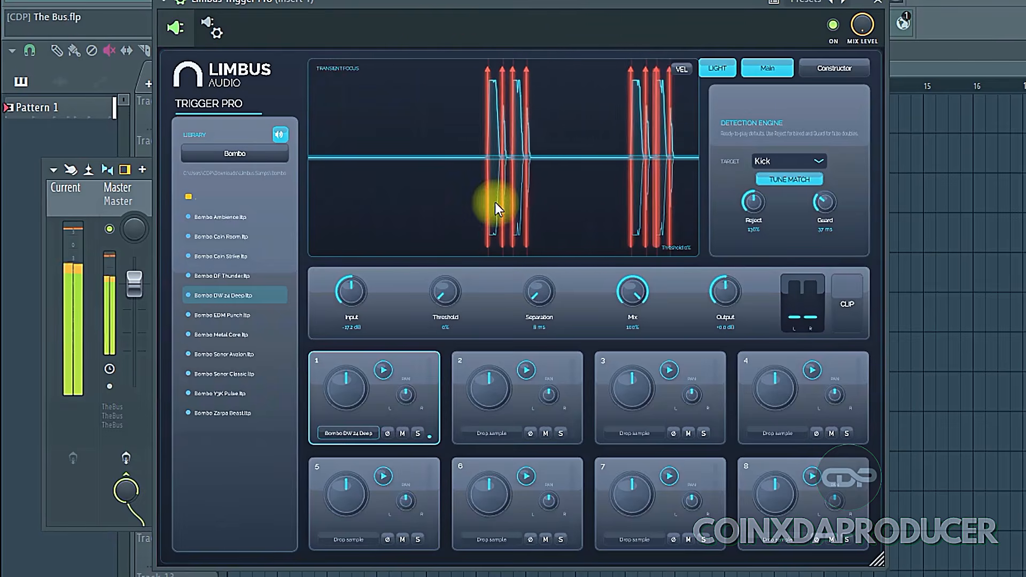
key(space)
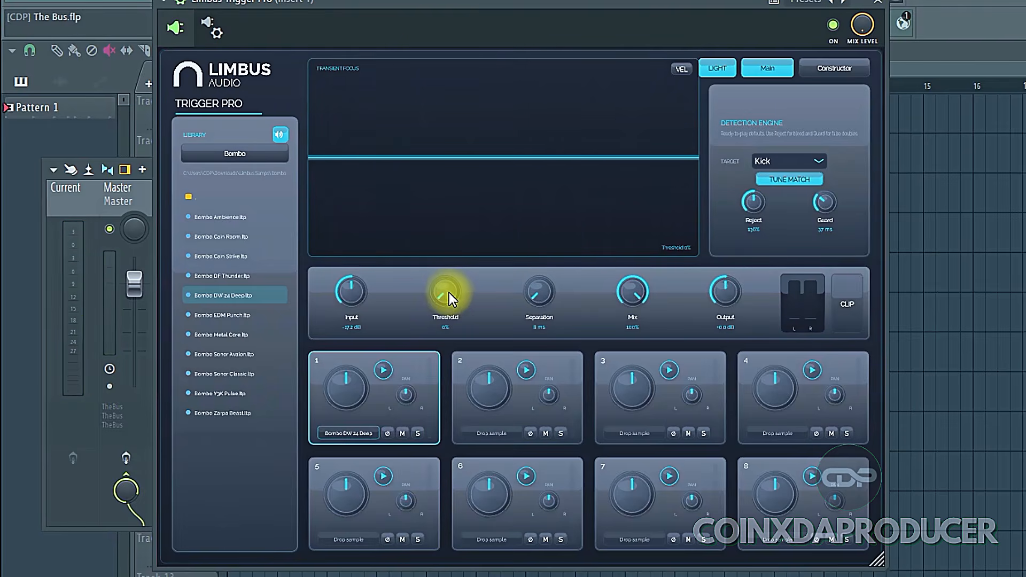
drag(449, 293, 444, 146)
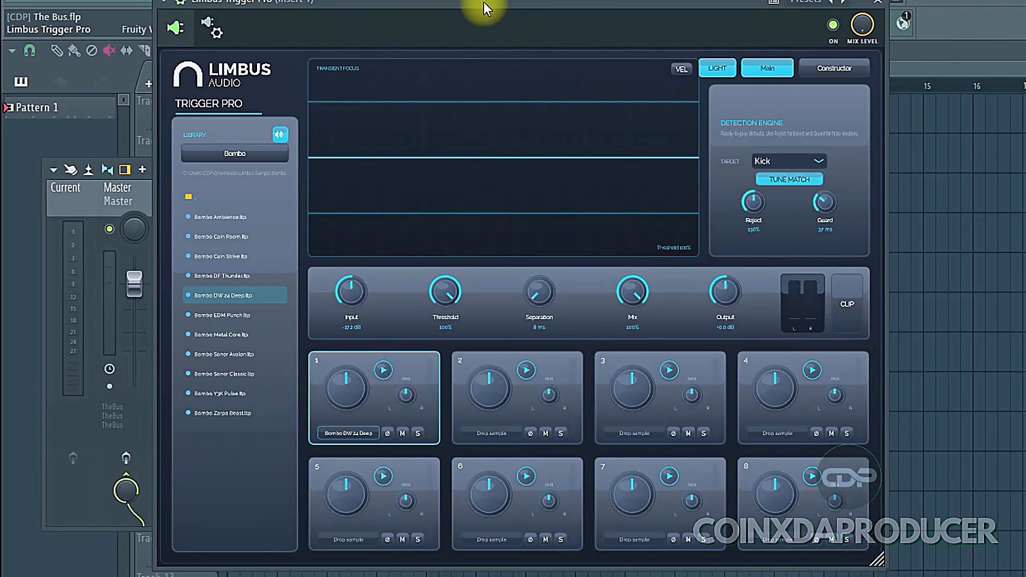
key(space)
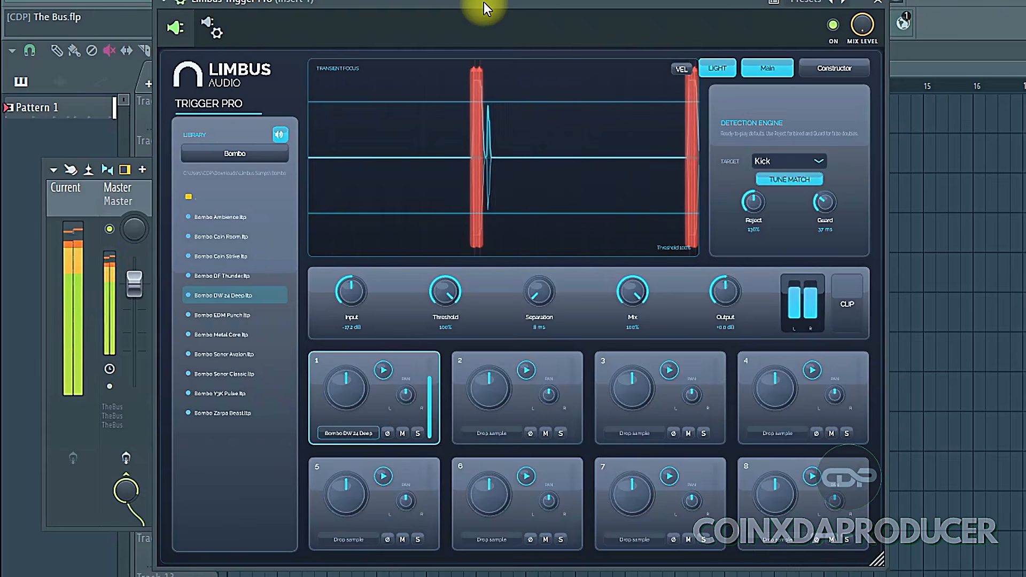
key(space)
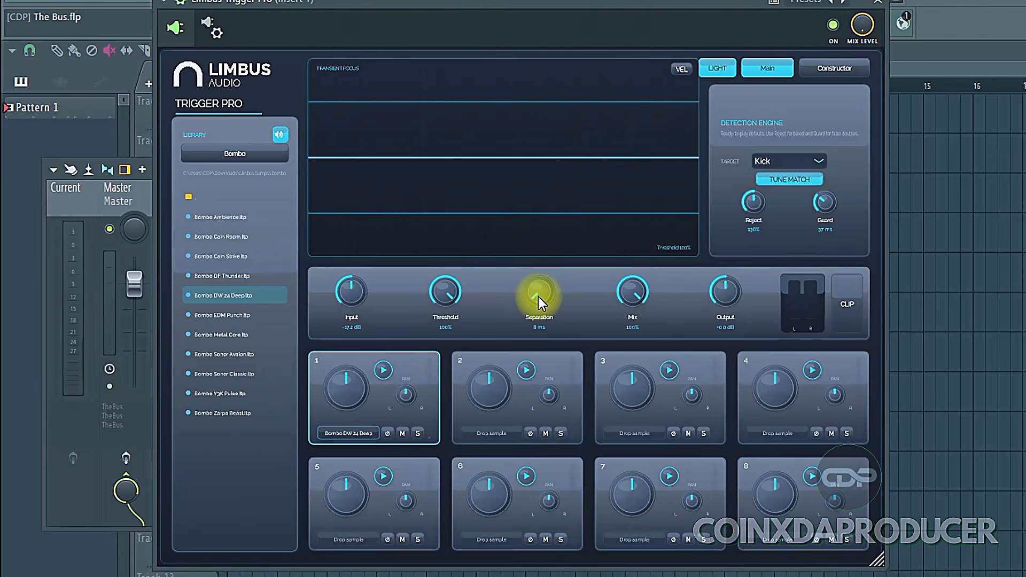
- Play the drum loop, raise the Separation to 220 ms and bring it back to 100 ms
key(space)
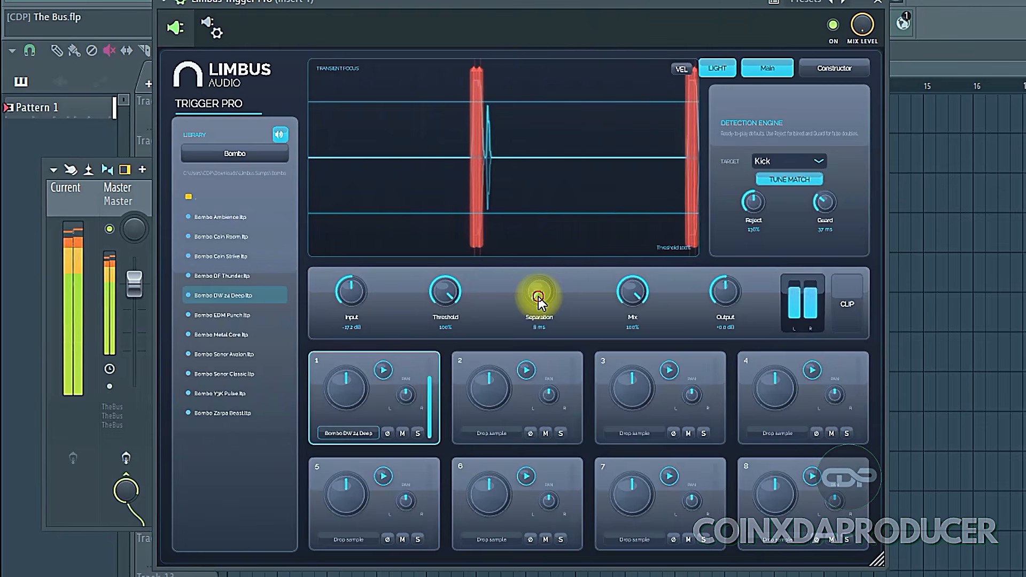
drag(538, 296, 540, 134)
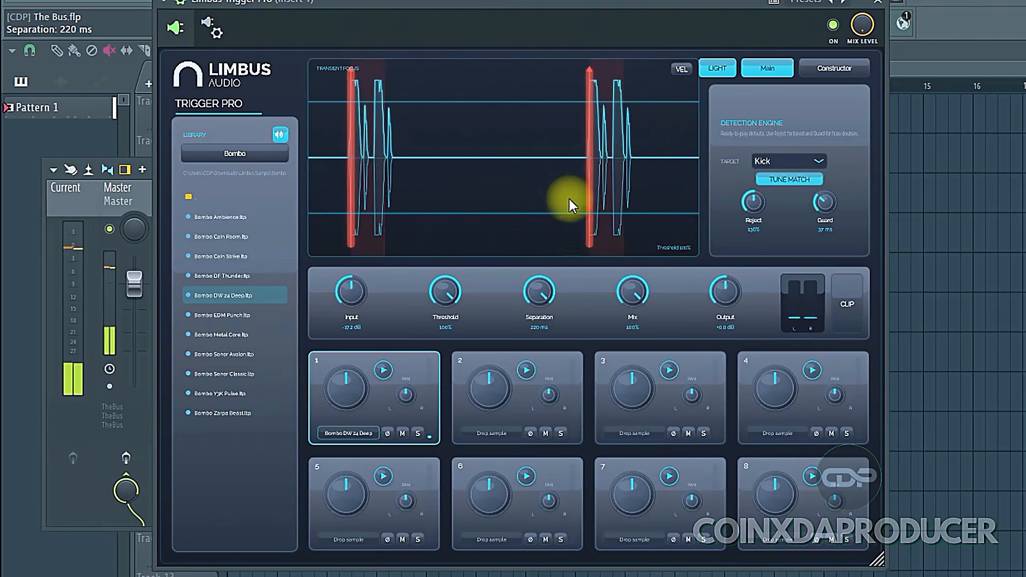
drag(543, 336, 544, 346)
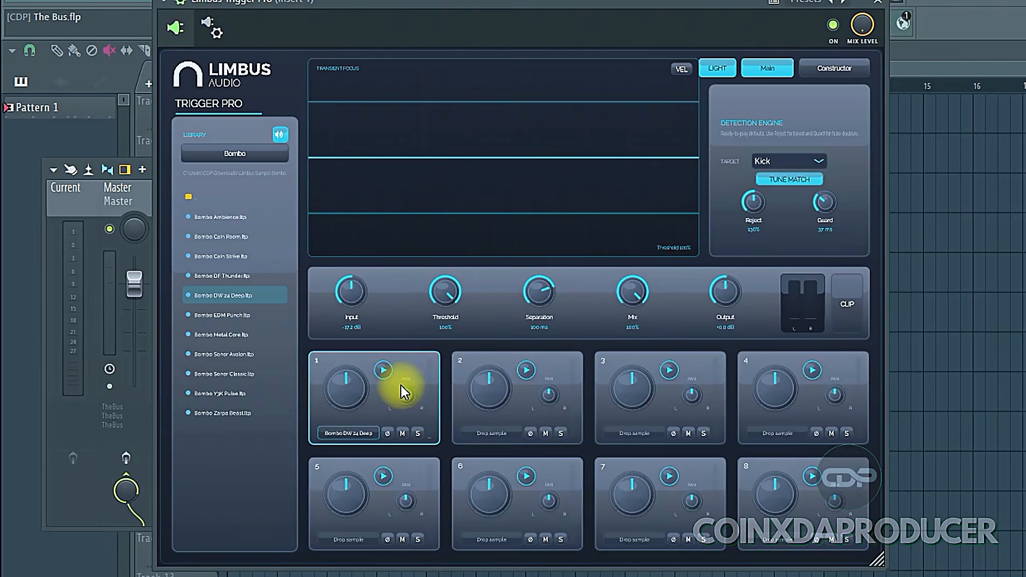
- Lower the Mix to 0% during playback, return it to 100% and replay the loop to compare the sound
click(632, 292)
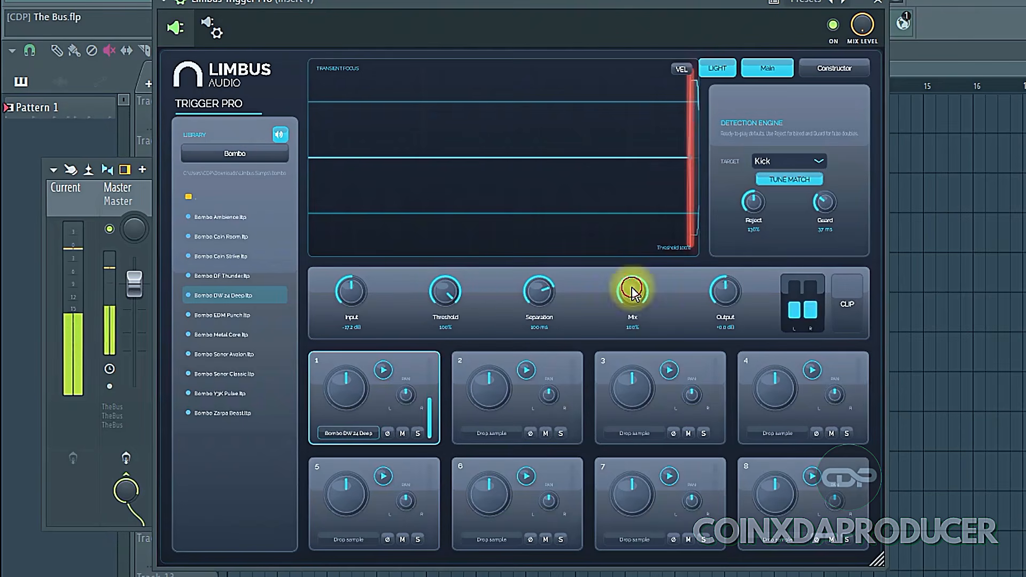
drag(632, 289, 663, 574)
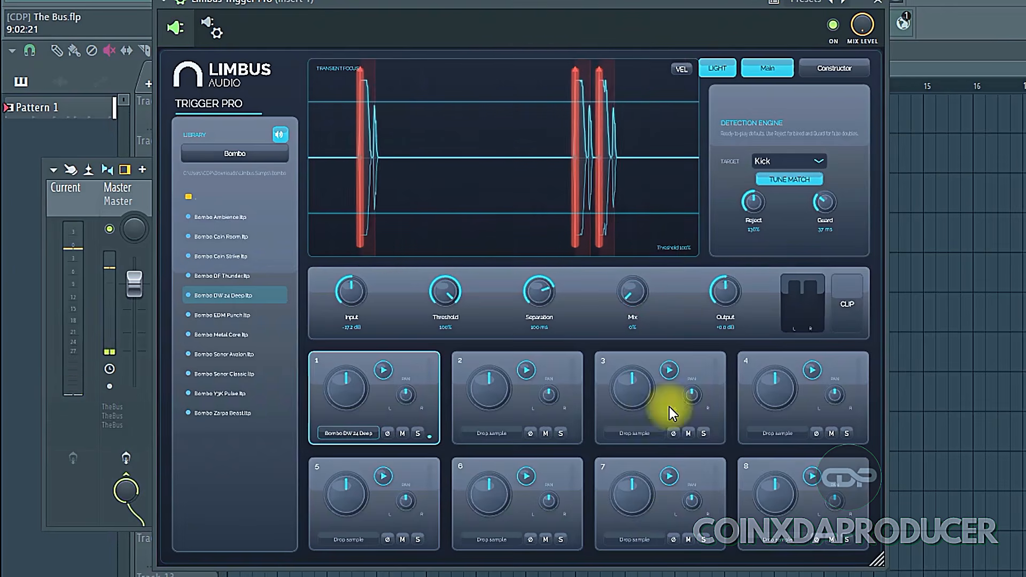
key(space)
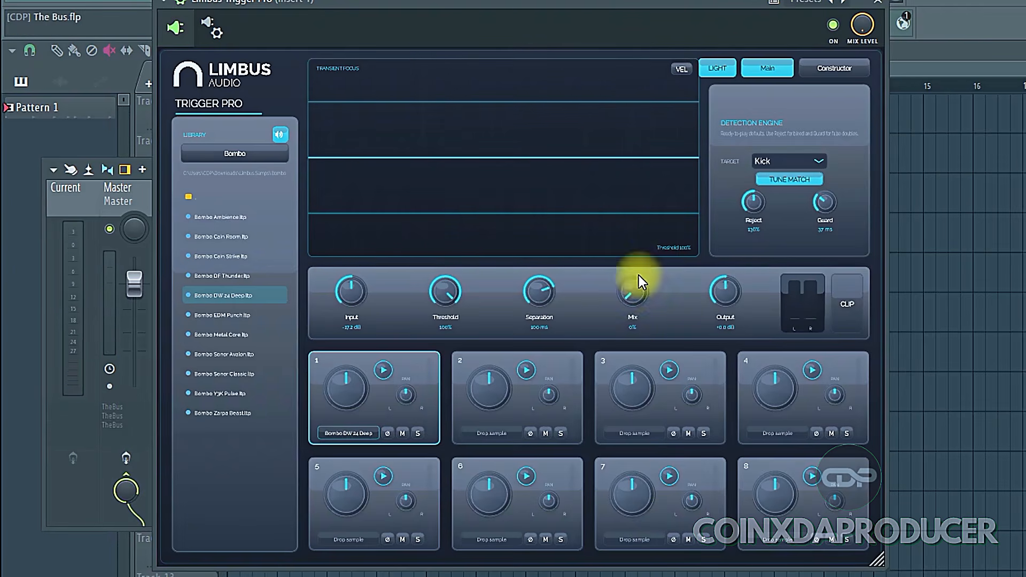
drag(631, 294, 609, 47)
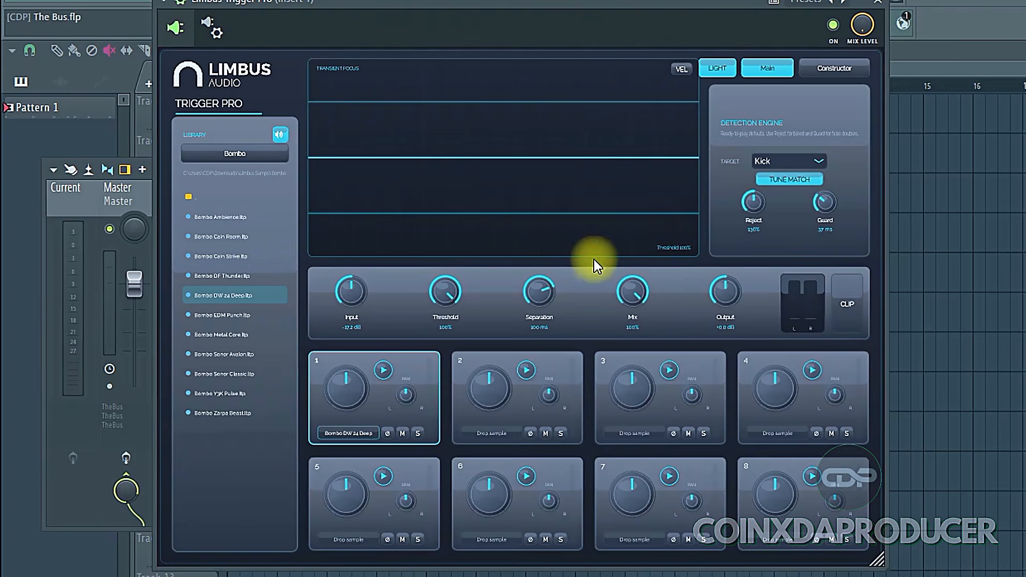
key(space)
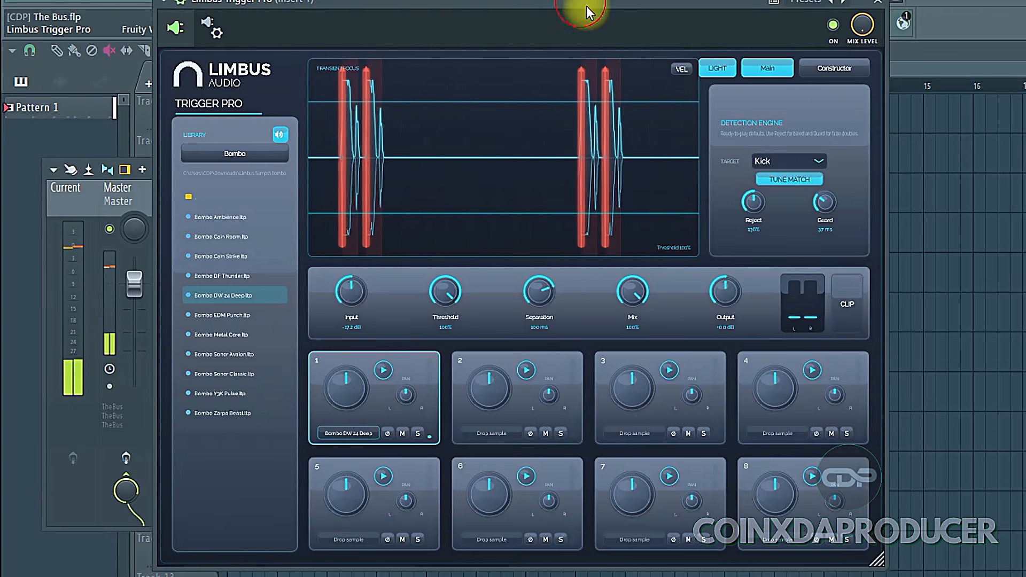
key(space)
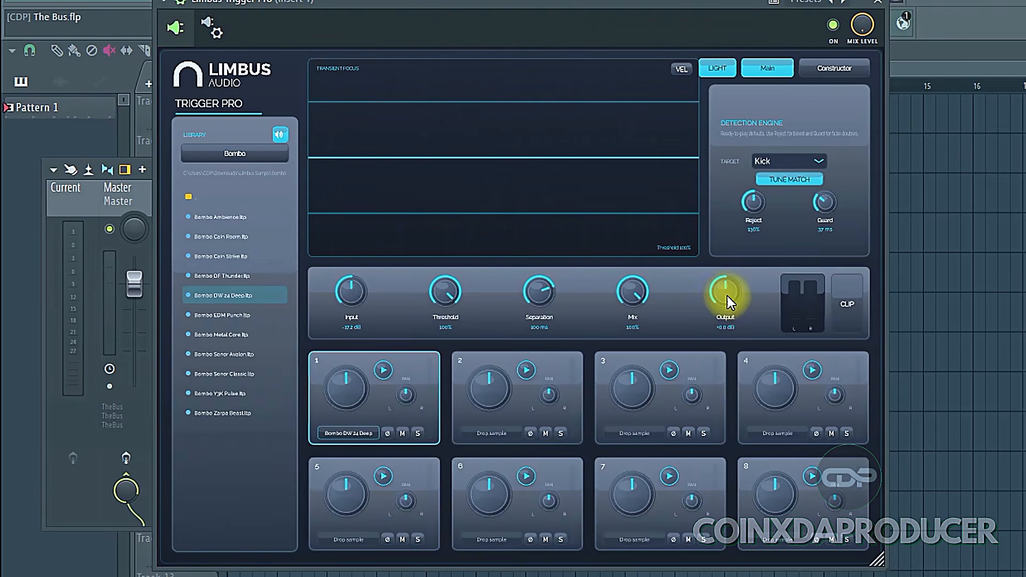
- Turn on the output hard clipper and look through the detection target choices, keeping Kick
click(854, 310)
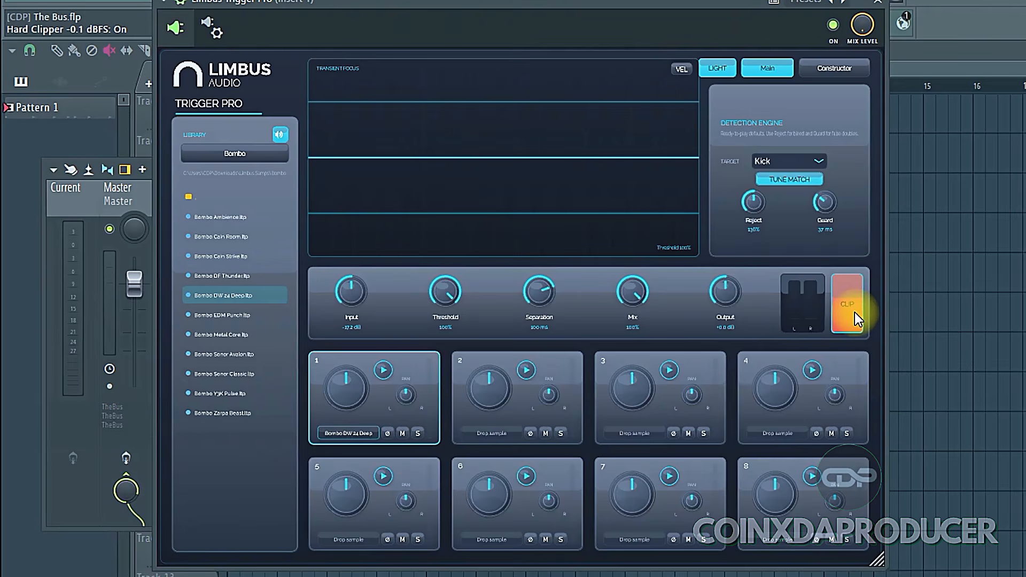
click(819, 162)
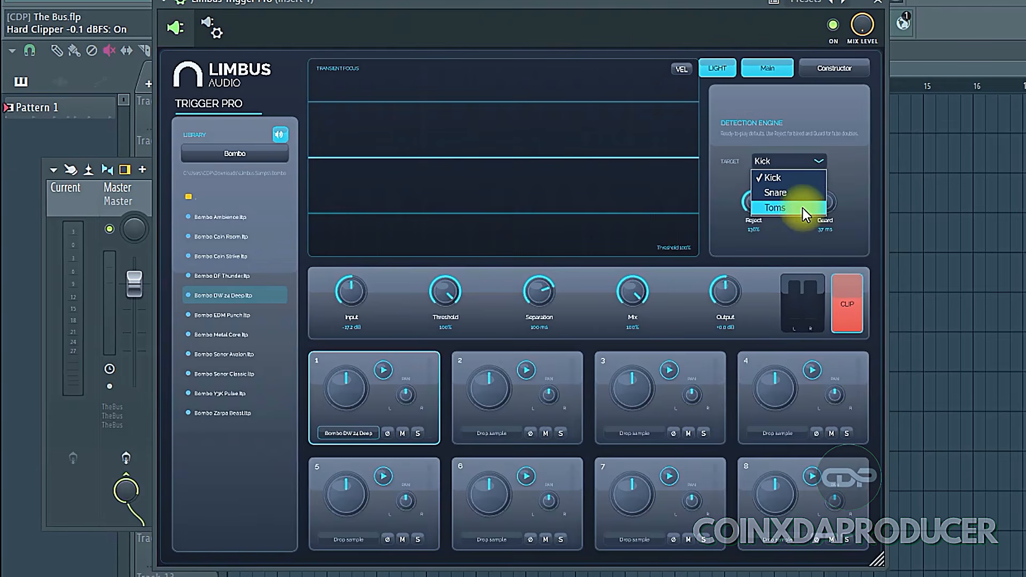
click(826, 142)
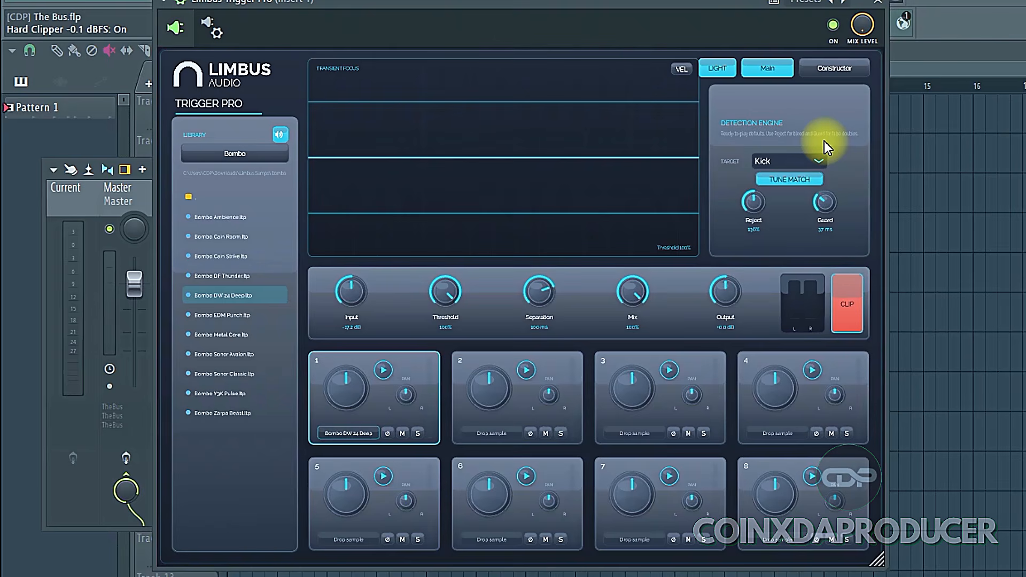
click(803, 164)
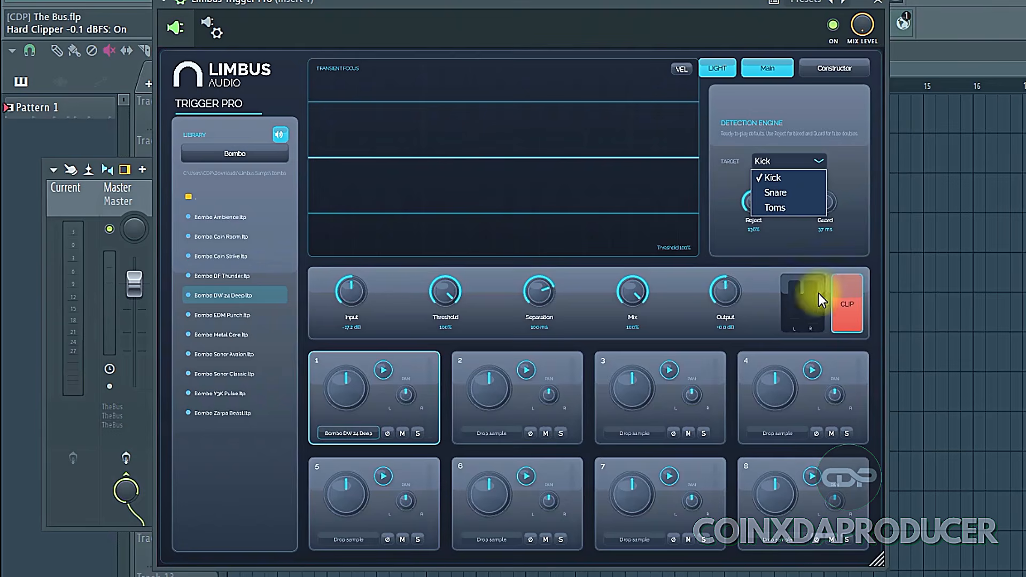
click(820, 128)
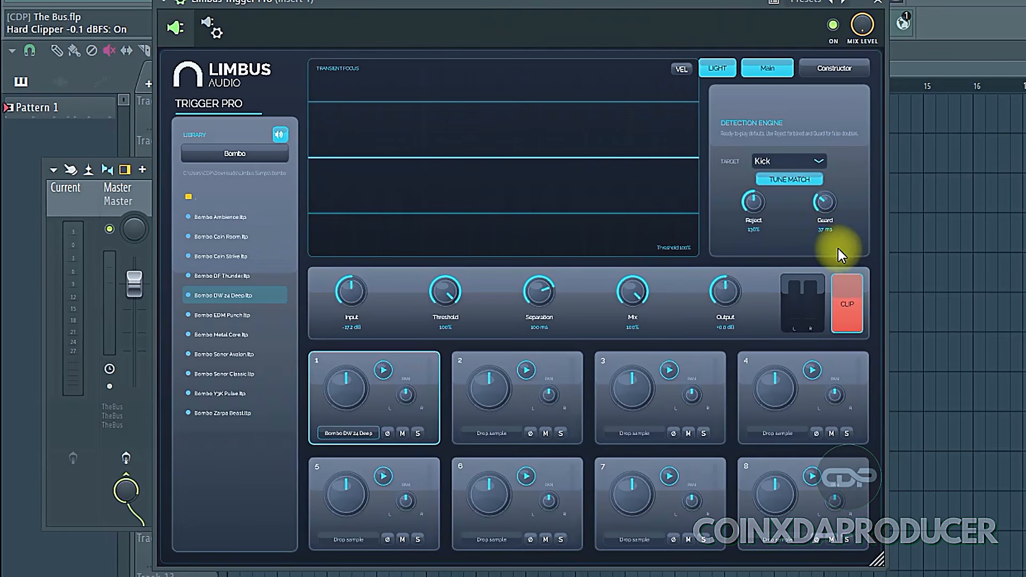
- Raise the detection engine's Guard to 77 ms, leaving Reject at its current setting
drag(747, 234, 752, 203)
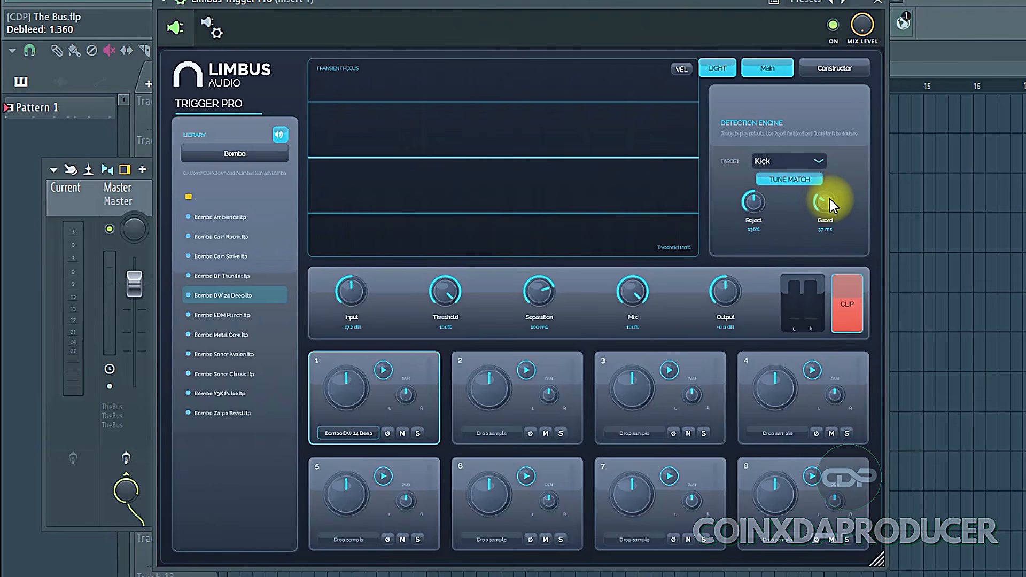
mouse_move(826, 187)
mouse_down()
mouse_move(826, 171)
mouse_move(823, 211)
mouse_move(826, 184)
mouse_up()
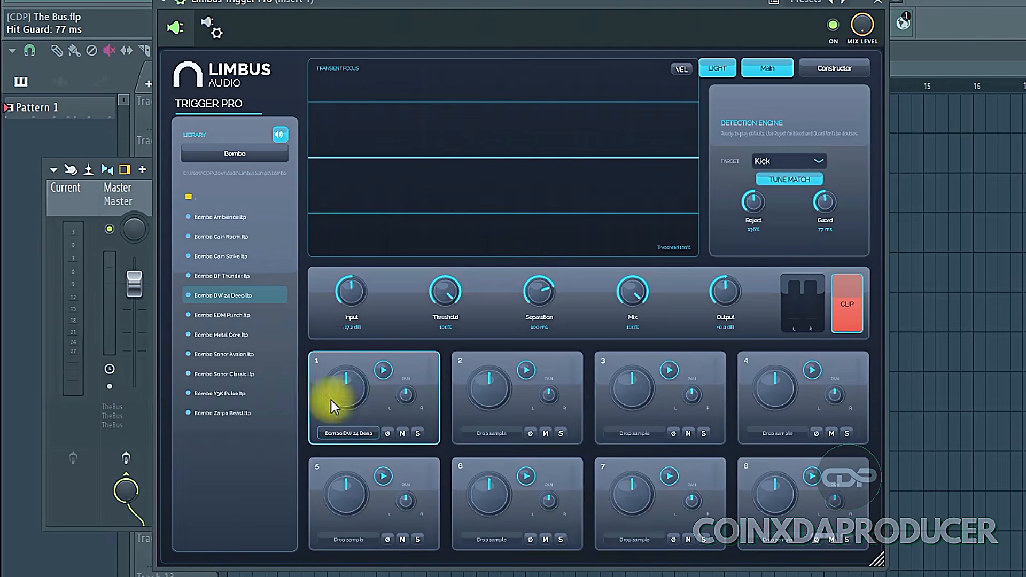
- Try out the phase, mute, solo and level controls of sample slot 1
click(389, 434)
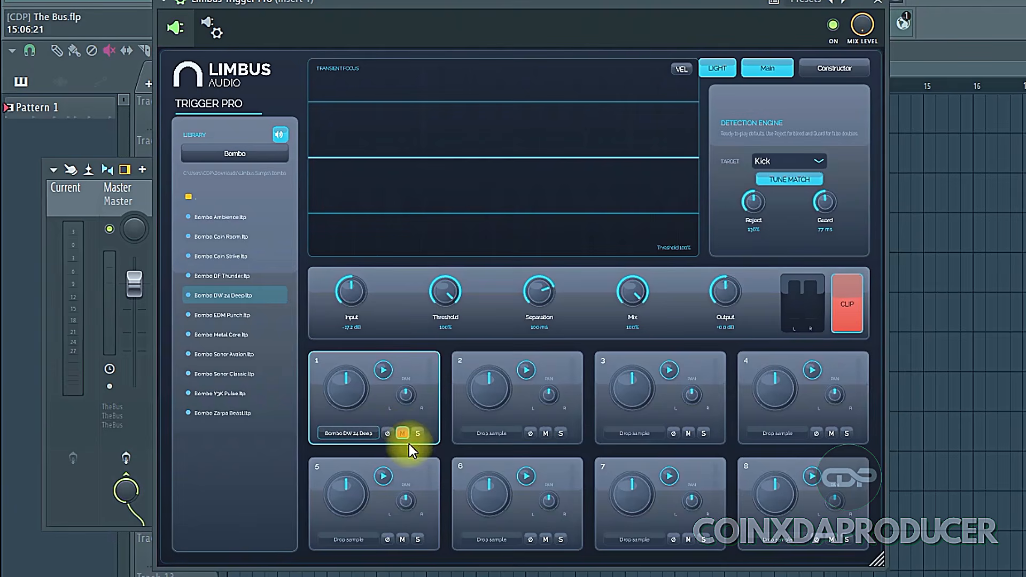
click(419, 434)
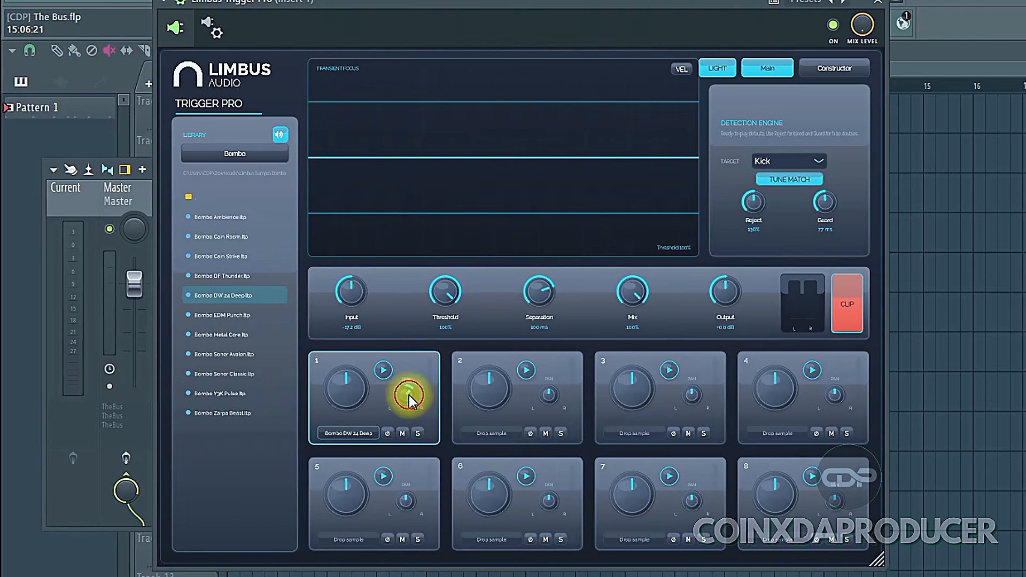
drag(343, 367, 342, 401)
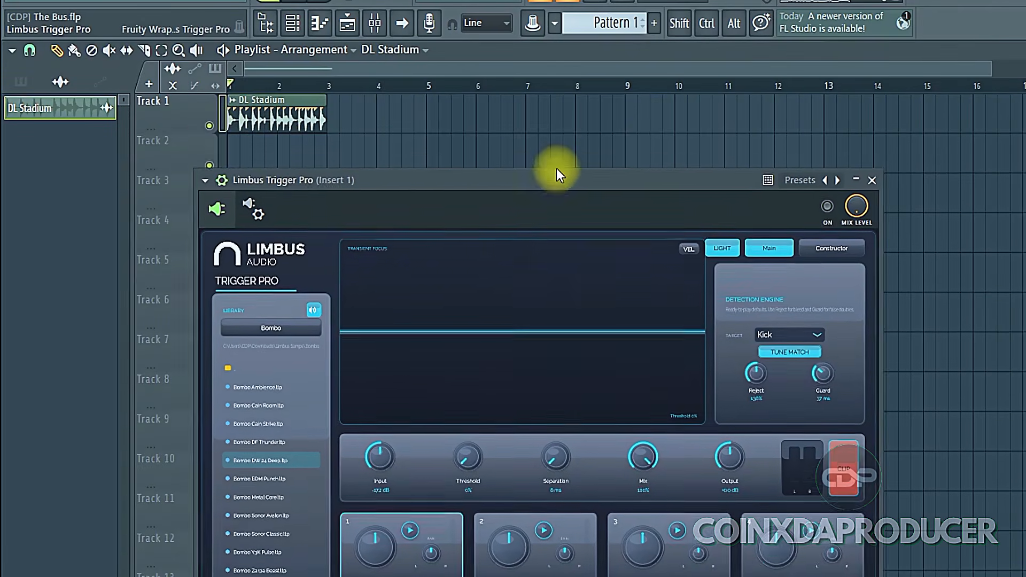
- Make playlist Track 1 taller and play the DL Stadium loop with Trigger Pro switched off
drag(556, 170, 557, 154)
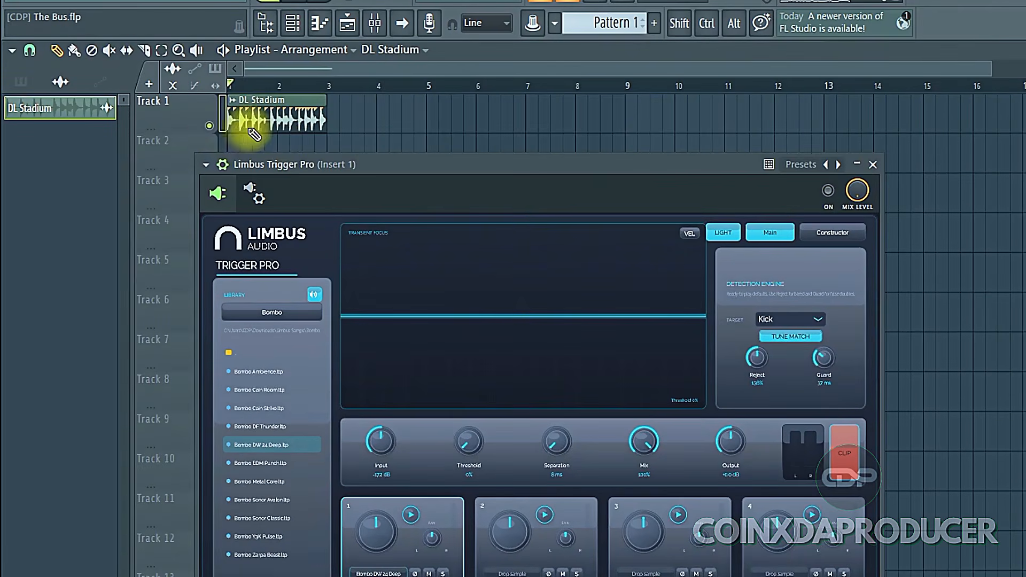
drag(191, 133, 192, 164)
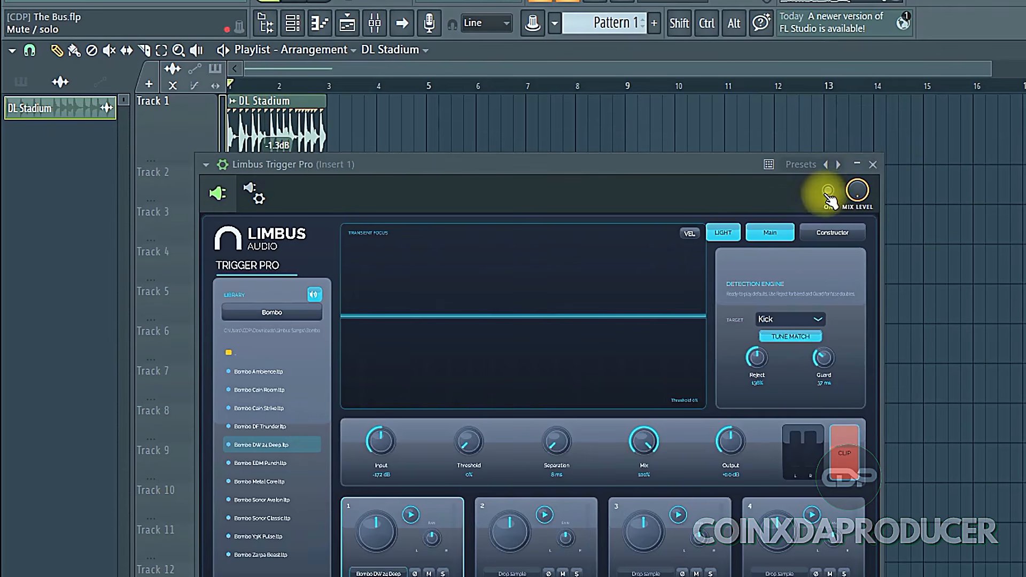
click(663, 166)
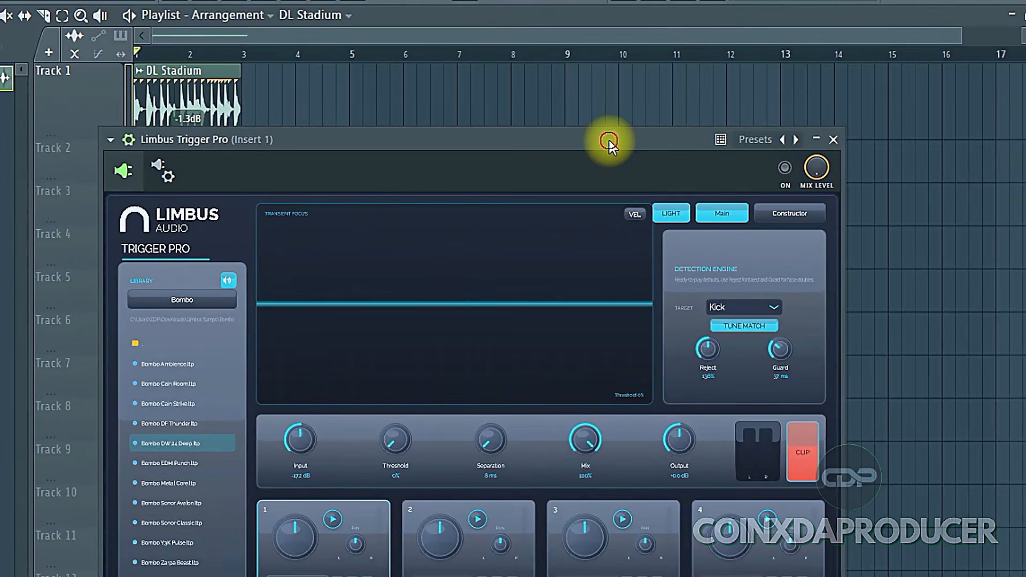
key(space)
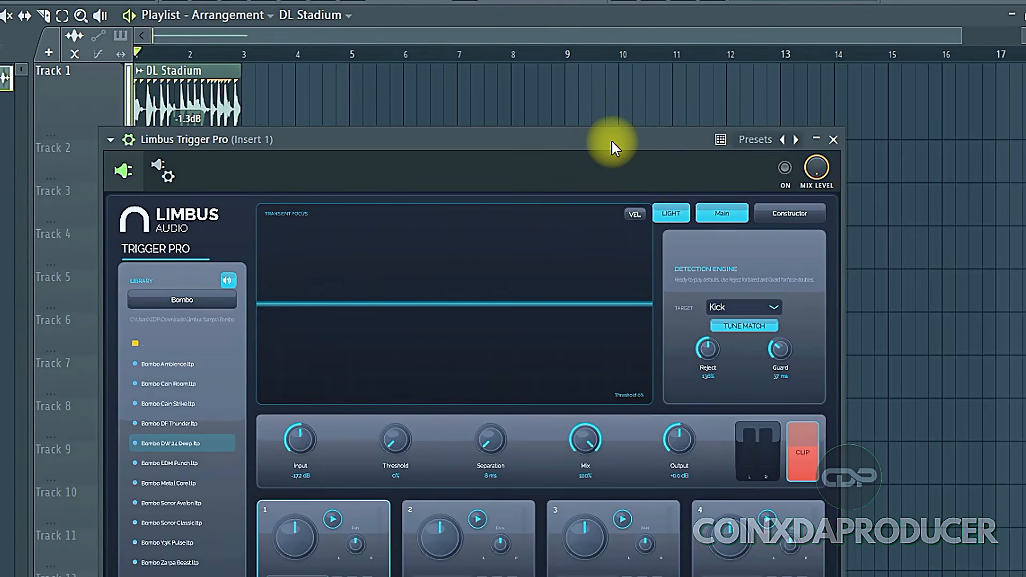
- Bring the full Trigger Pro interface into view, keep Kick as the detection target and switch the plugin on
drag(614, 142, 616, 0)
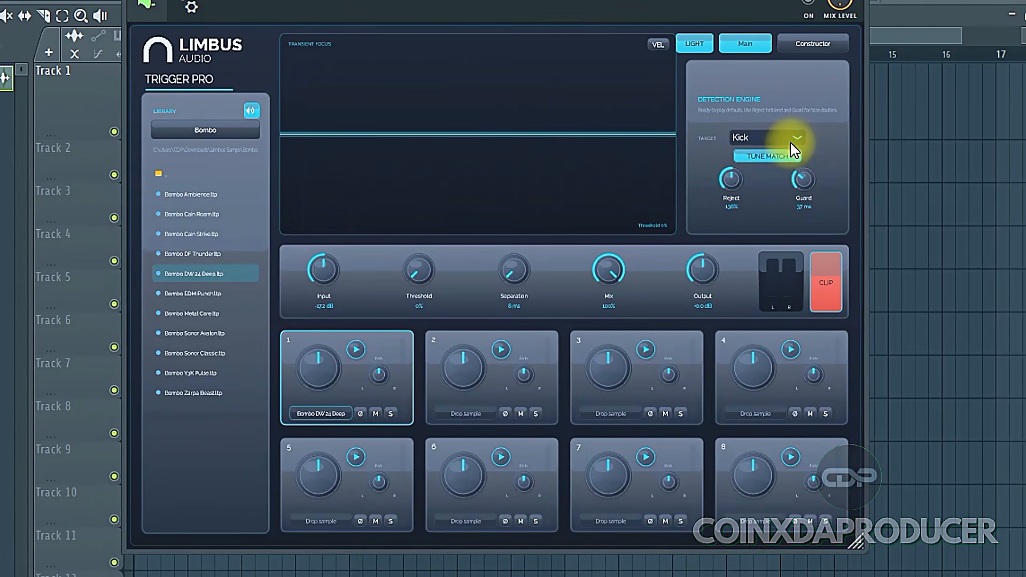
click(790, 143)
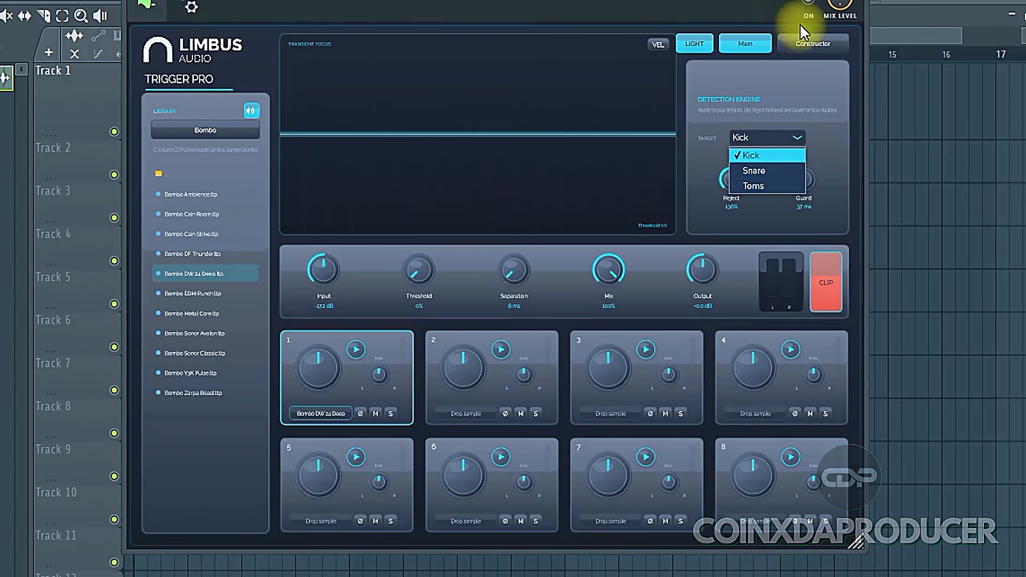
click(809, 3)
click(508, 0)
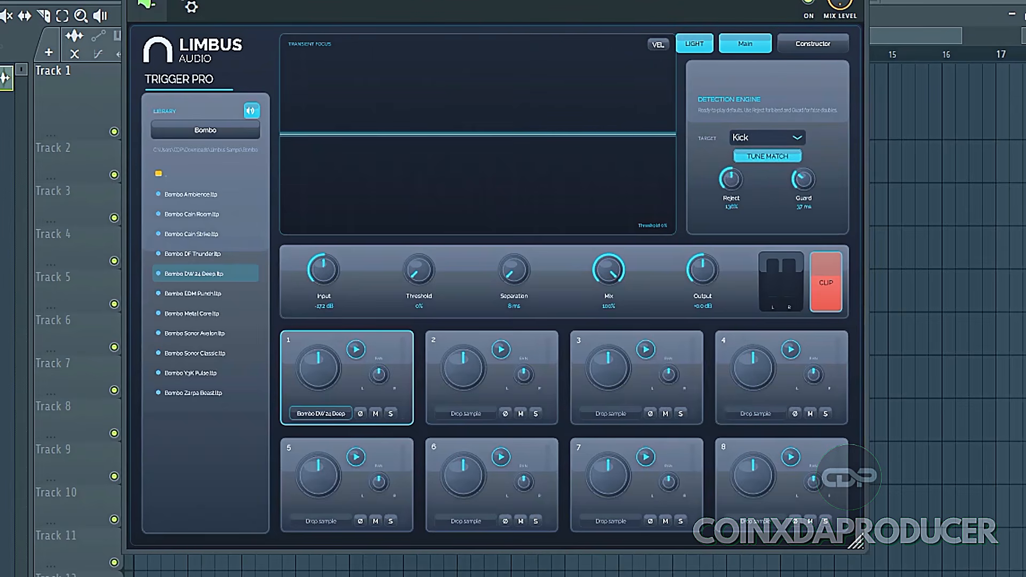
- Play the DL Stadium loop and raise the Threshold to 100% and the Separation to 220 ms
key(space)
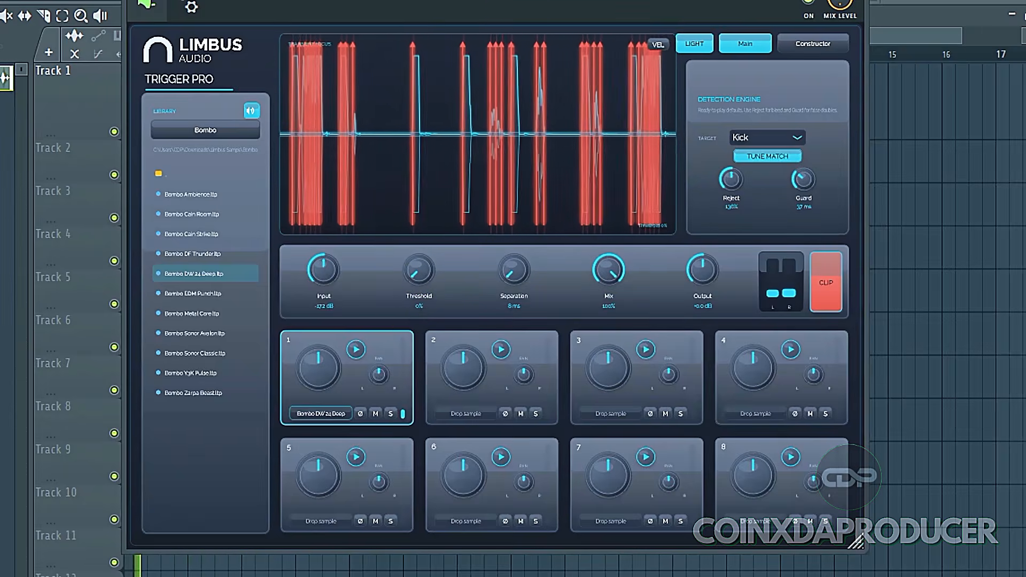
drag(419, 270, 421, 202)
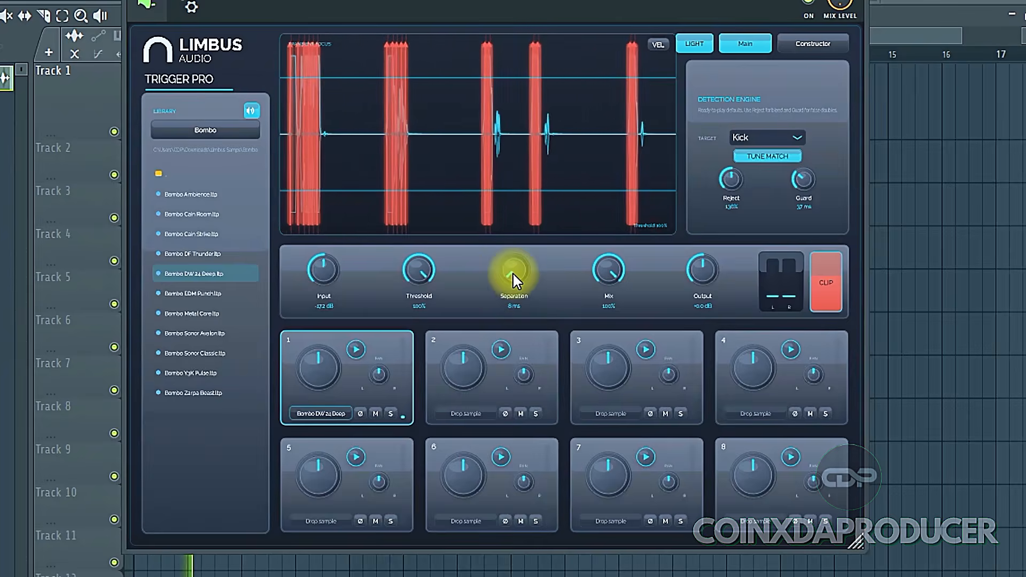
drag(512, 272, 500, 235)
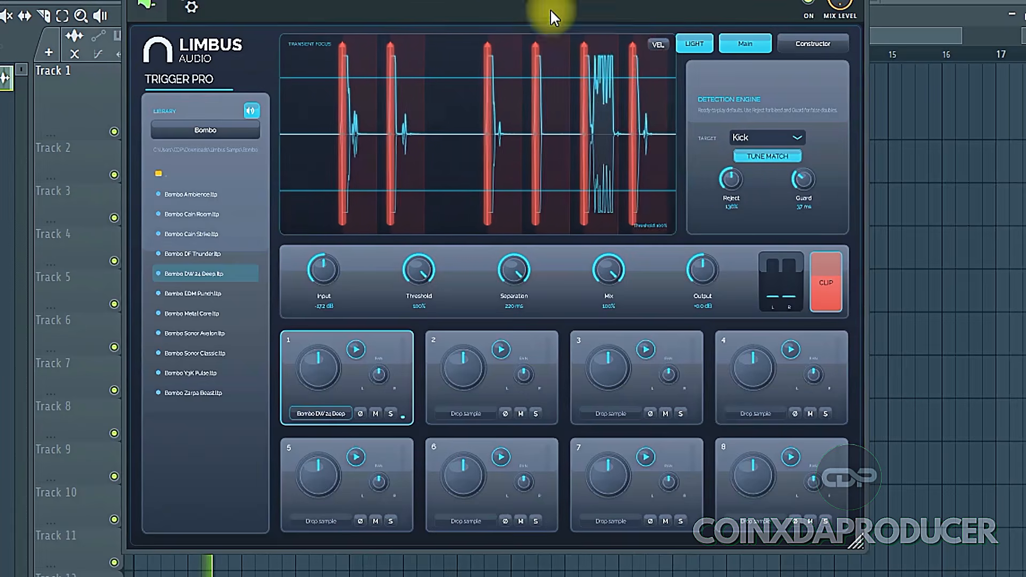
- Lower the Guard to 12 ms with playback stopped and play the DL Stadium loop again
key(space)
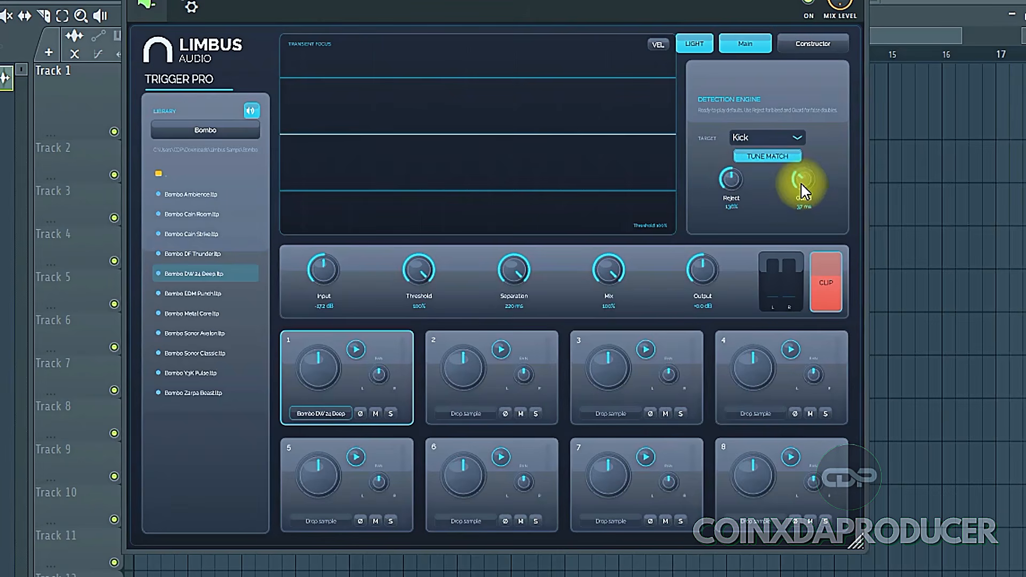
mouse_move(802, 184)
mouse_down()
mouse_move(790, 121)
mouse_move(782, 190)
mouse_up()
click(689, 34)
key(space)
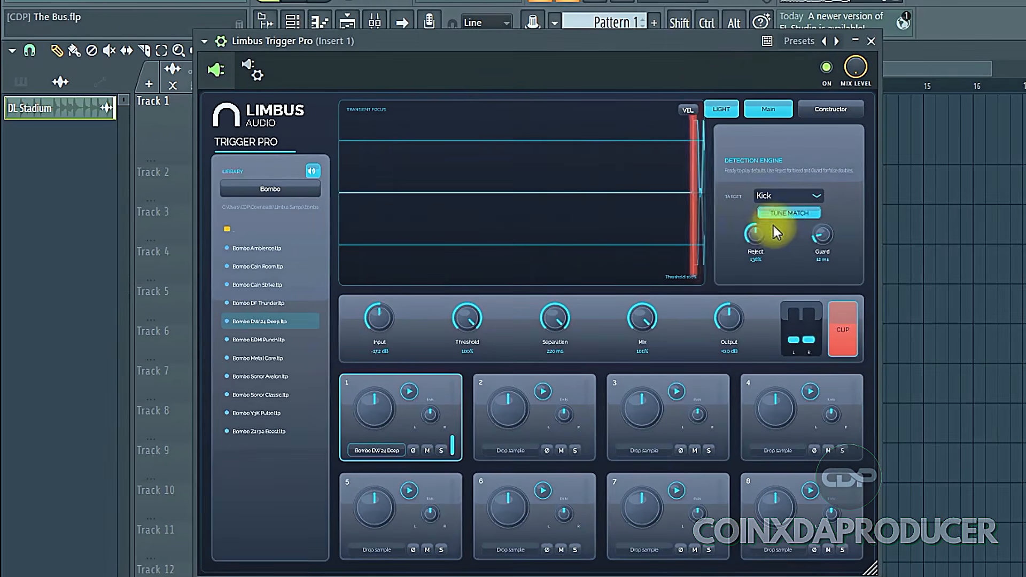
- Sweep Reject up to 272%, down to 0% and back to 272% while the loop plays
drag(760, 234, 717, 1)
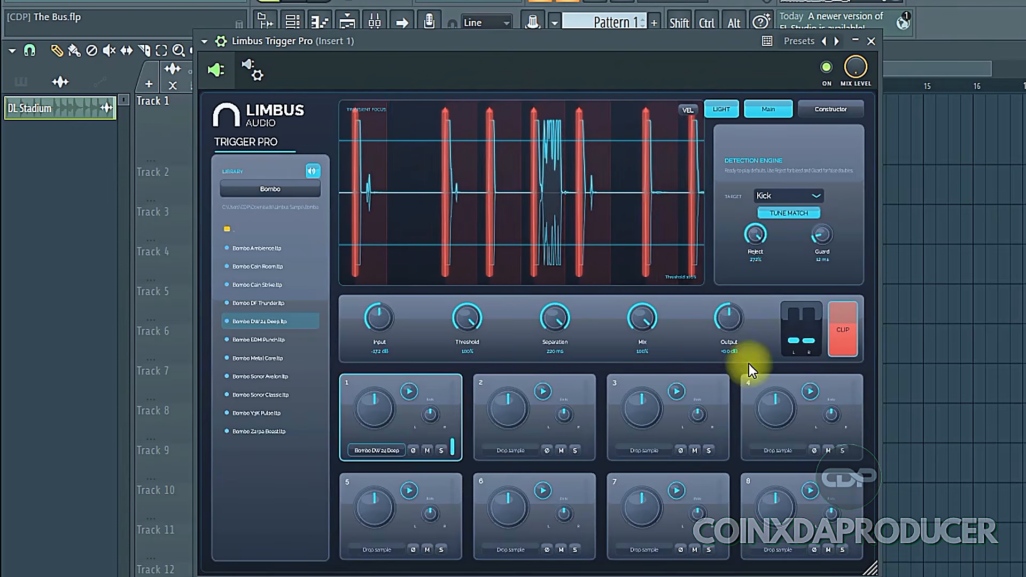
drag(749, 364, 746, 518)
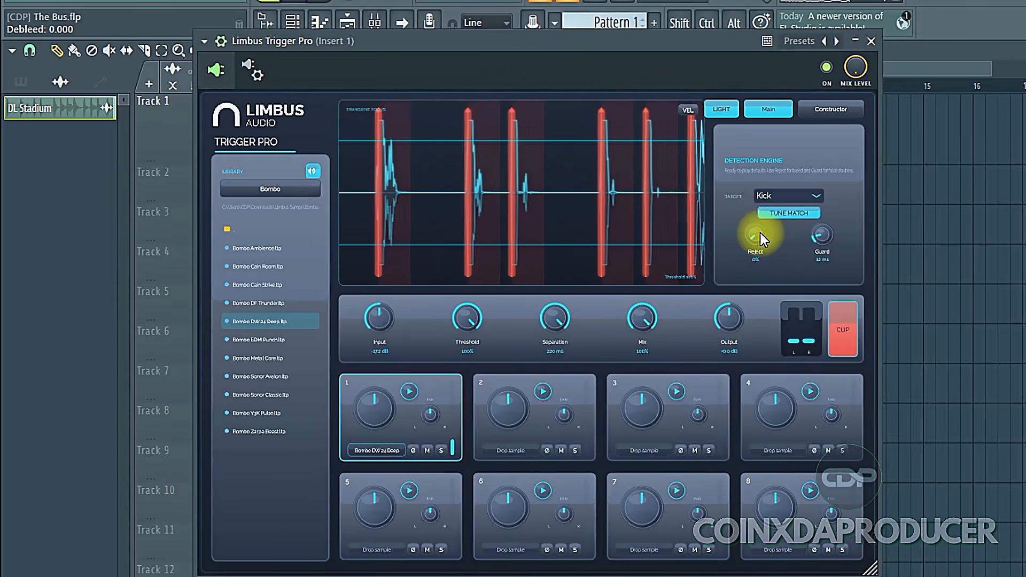
drag(761, 233, 692, 17)
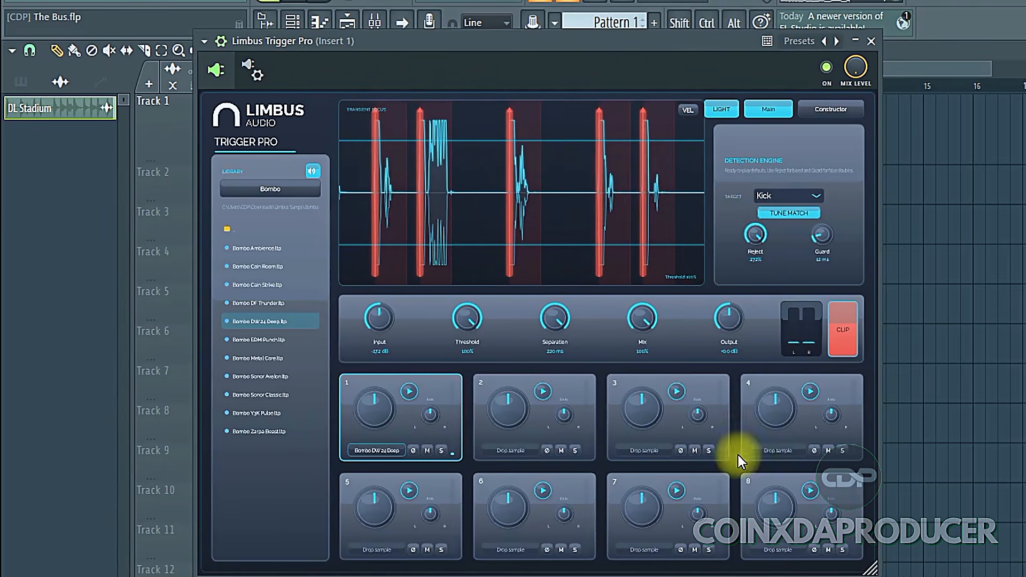
- Sweep Guard up to 300 ms and down to 8 ms during playback, and move the plugin window higher
drag(820, 235, 821, 203)
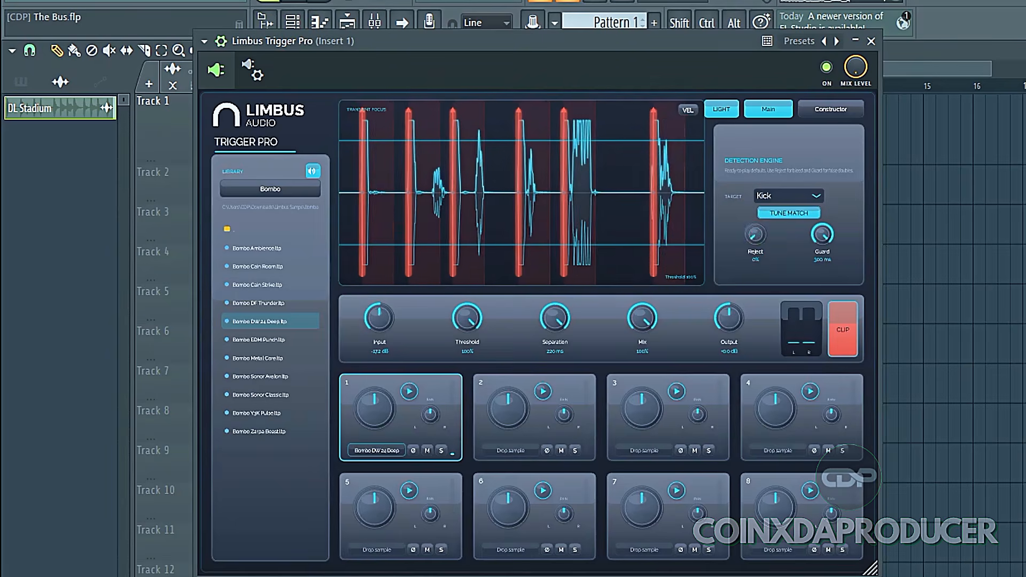
drag(830, 217, 820, 288)
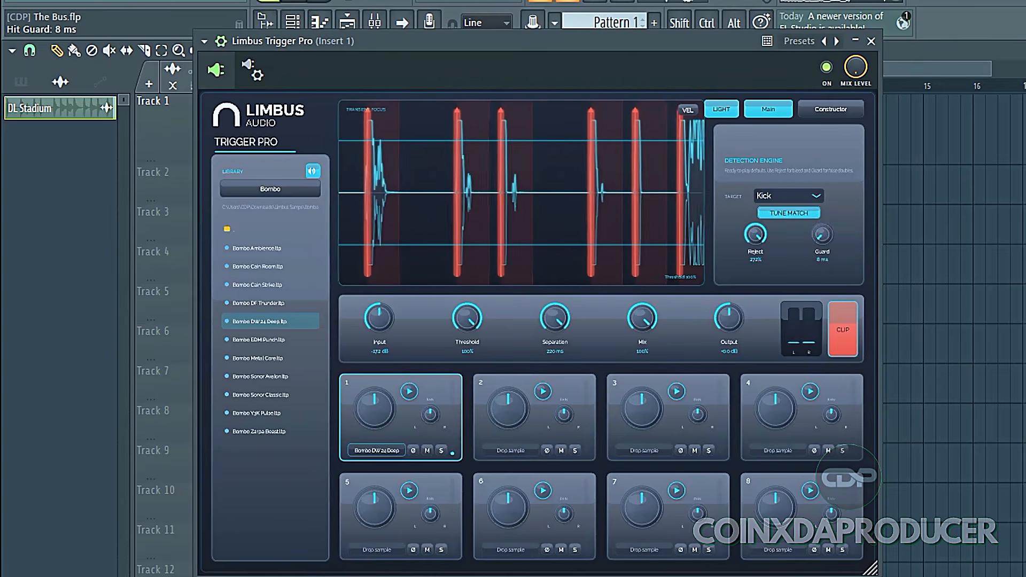
drag(534, 46, 531, 17)
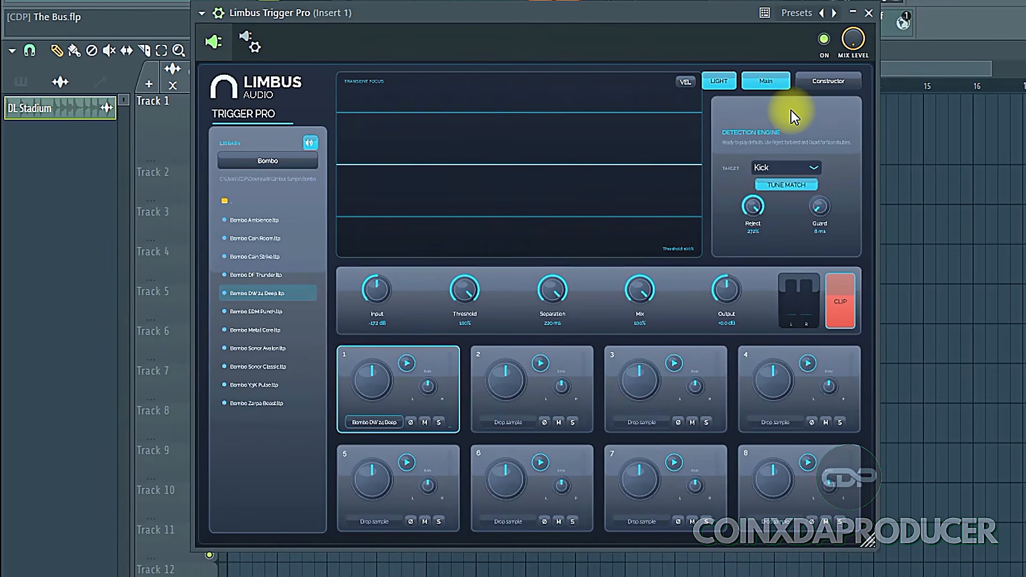
- Apply Tune Match to the kick and play the loop, comparing it with velocity response (VEL) off and on
click(789, 188)
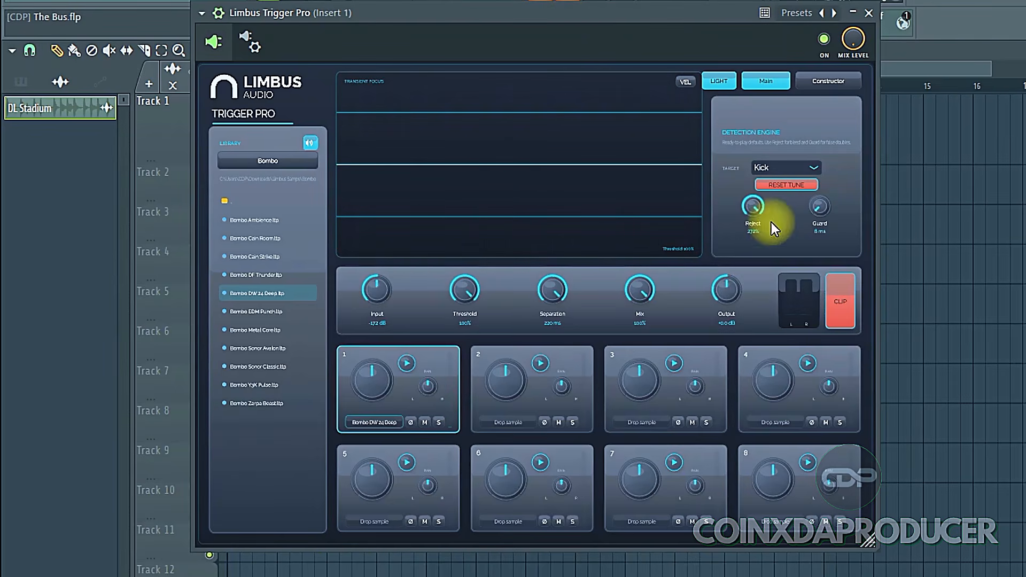
click(690, 83)
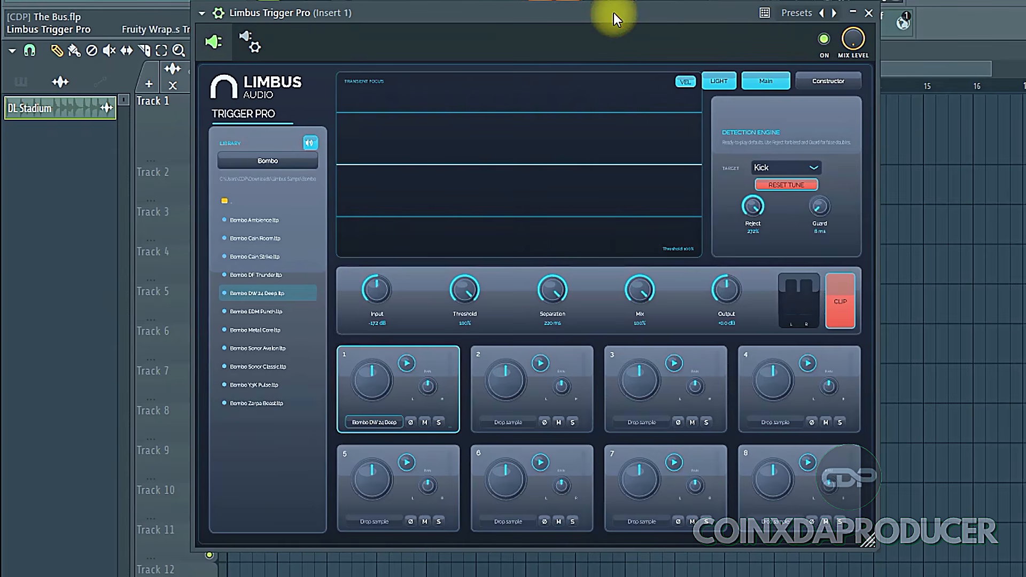
key(space)
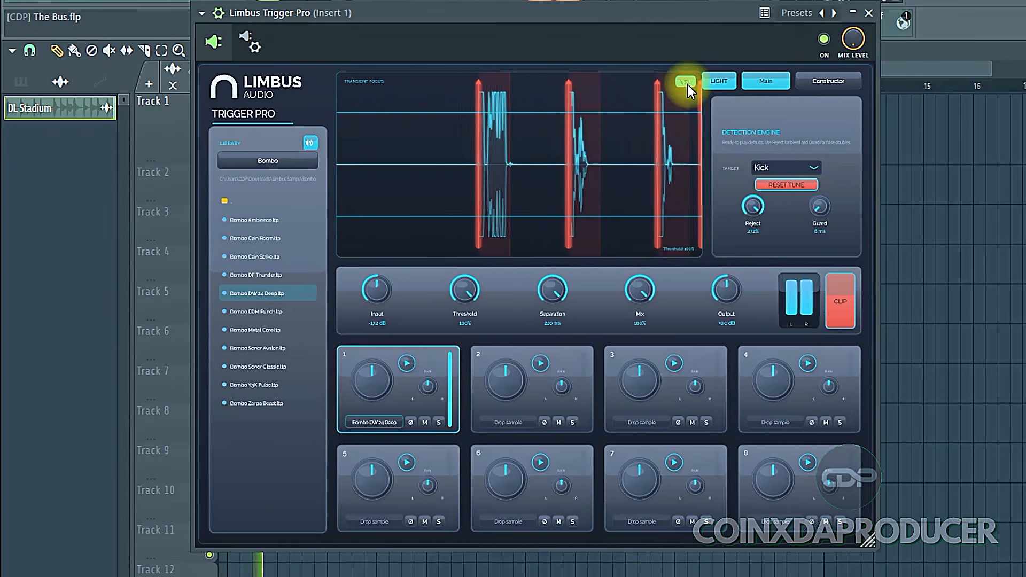
click(688, 79)
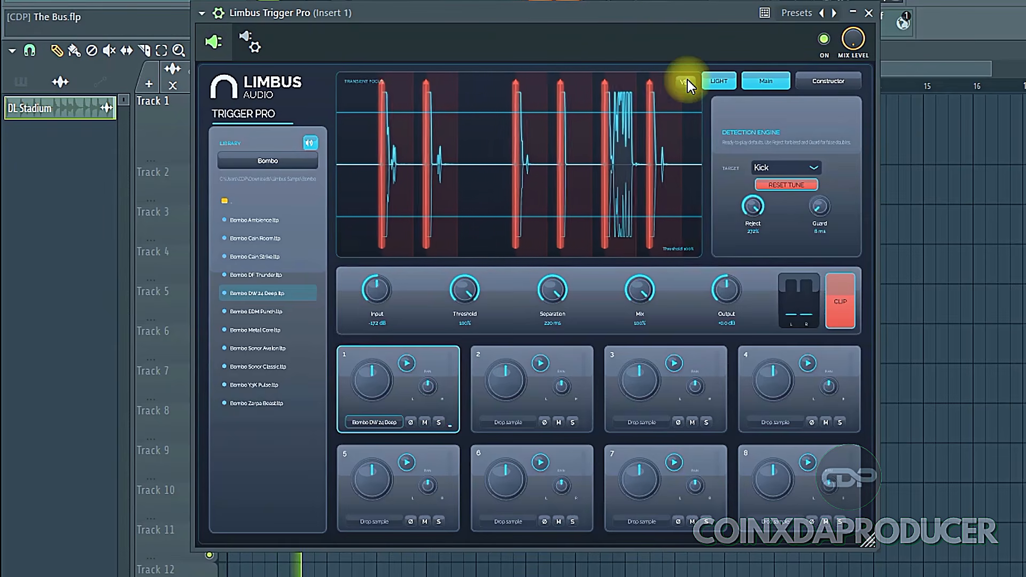
click(687, 79)
- Raise Guard to 300 ms and sweep Reject down to 0% and back to 272% while the loop plays
click(753, 206)
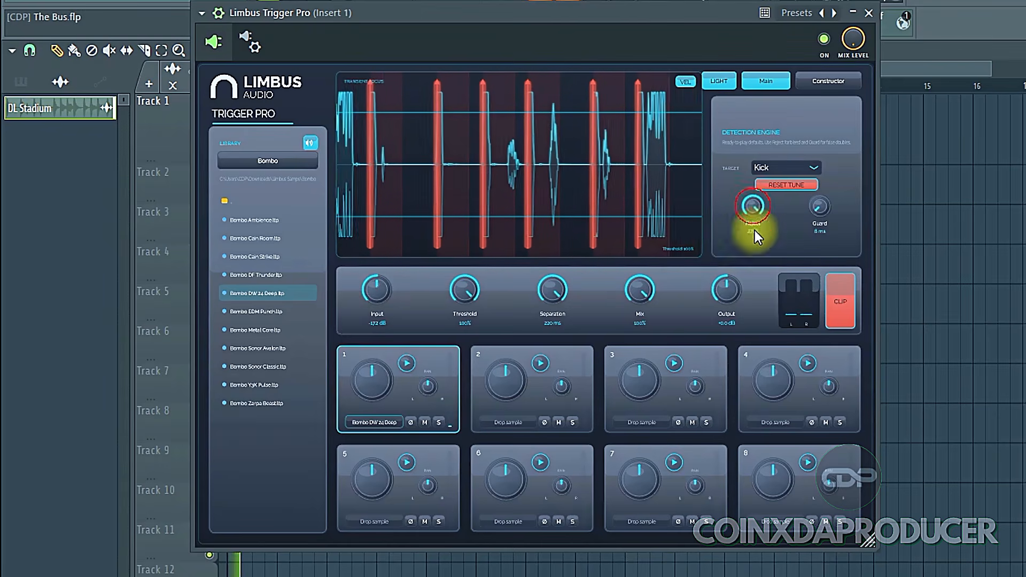
drag(755, 235, 753, 512)
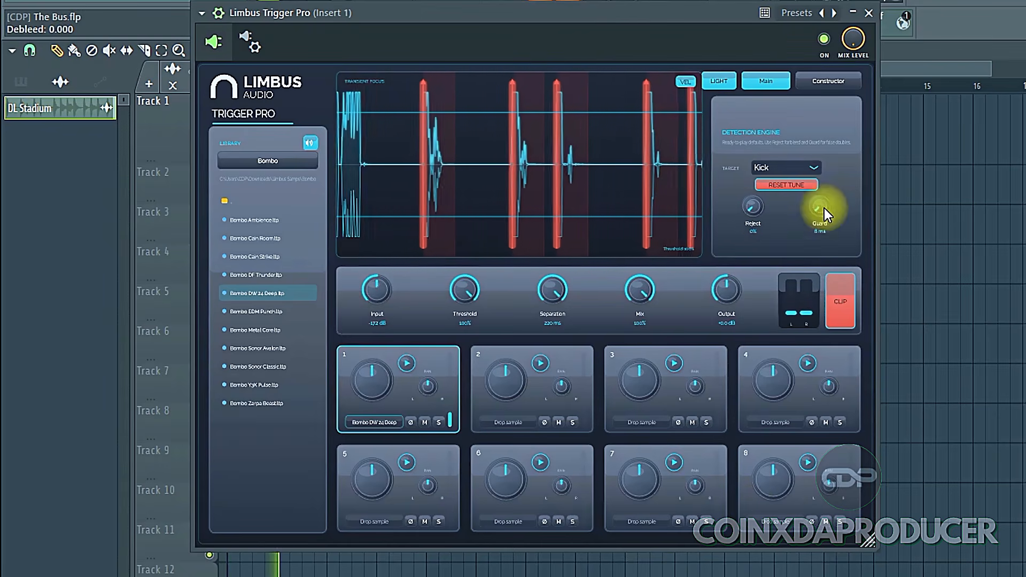
drag(821, 206, 823, 33)
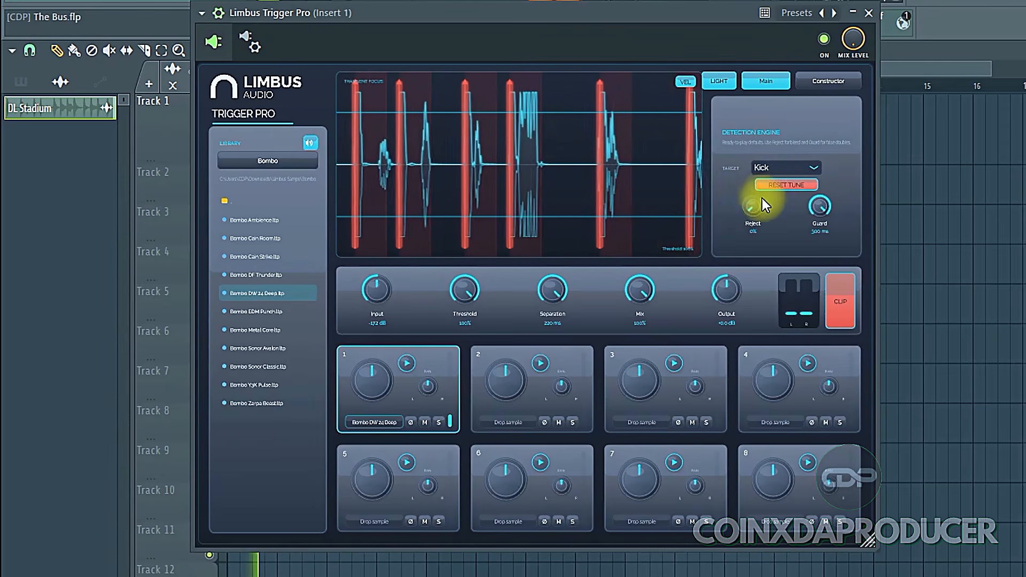
drag(756, 206, 742, 35)
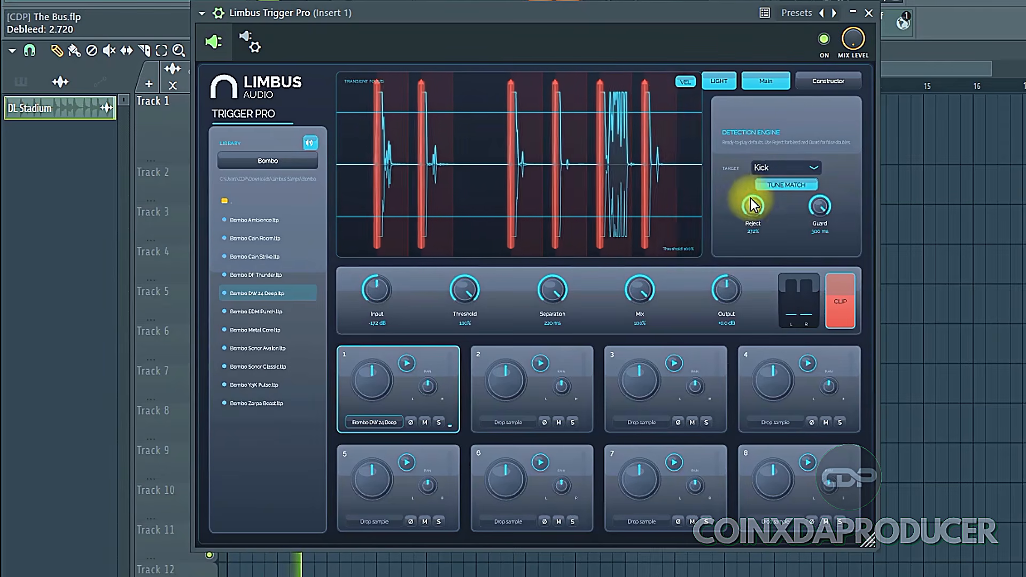
click(684, 81)
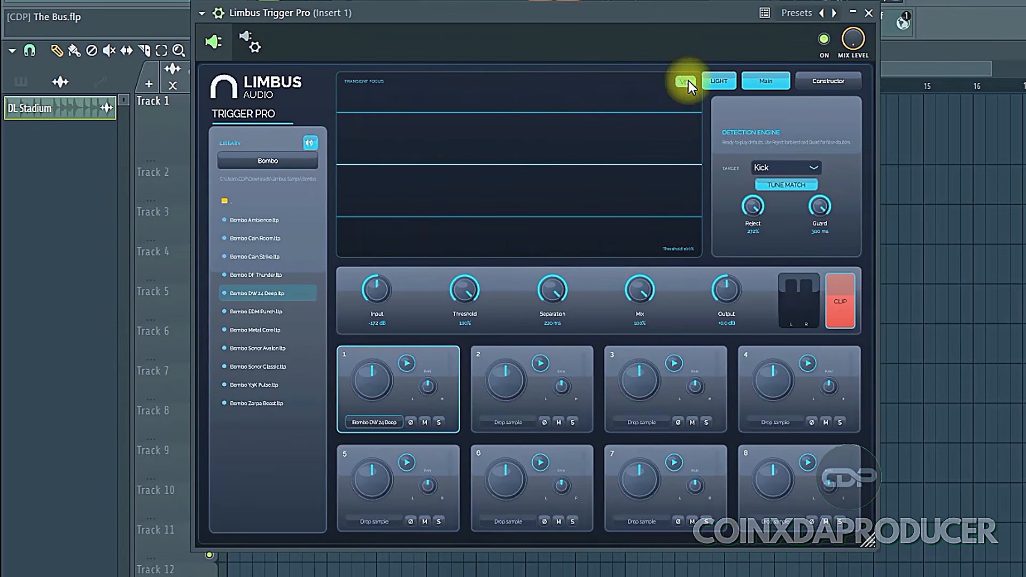
- Look over the Constructor page and the light theme, ending back on the Main page in the dark theme
click(829, 81)
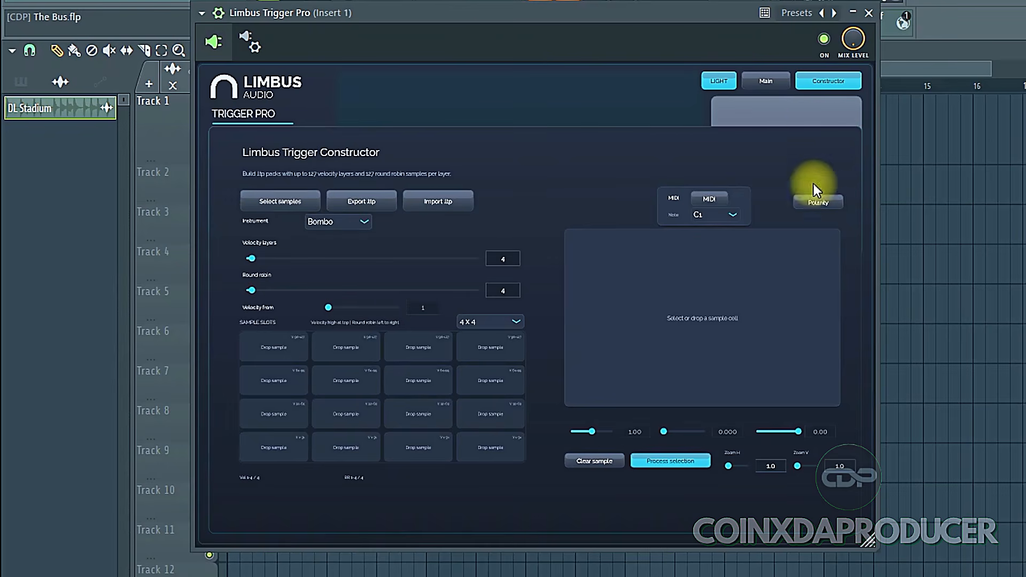
click(827, 79)
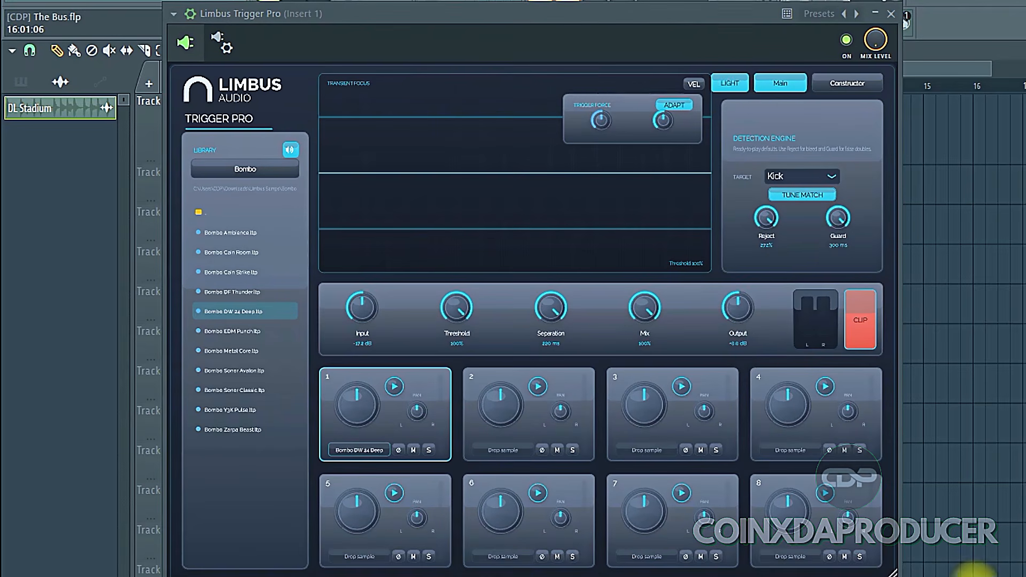
click(729, 84)
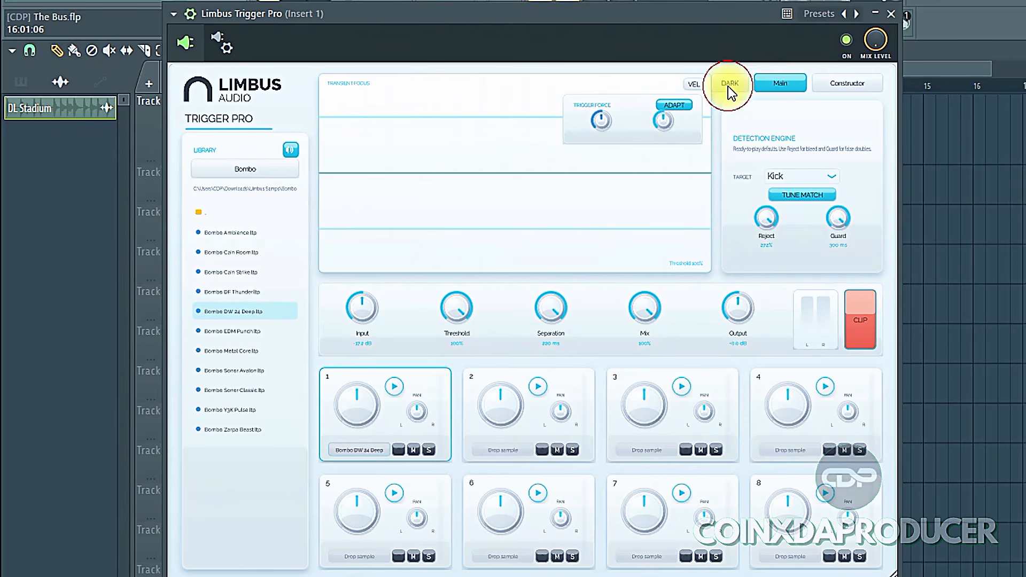
click(730, 84)
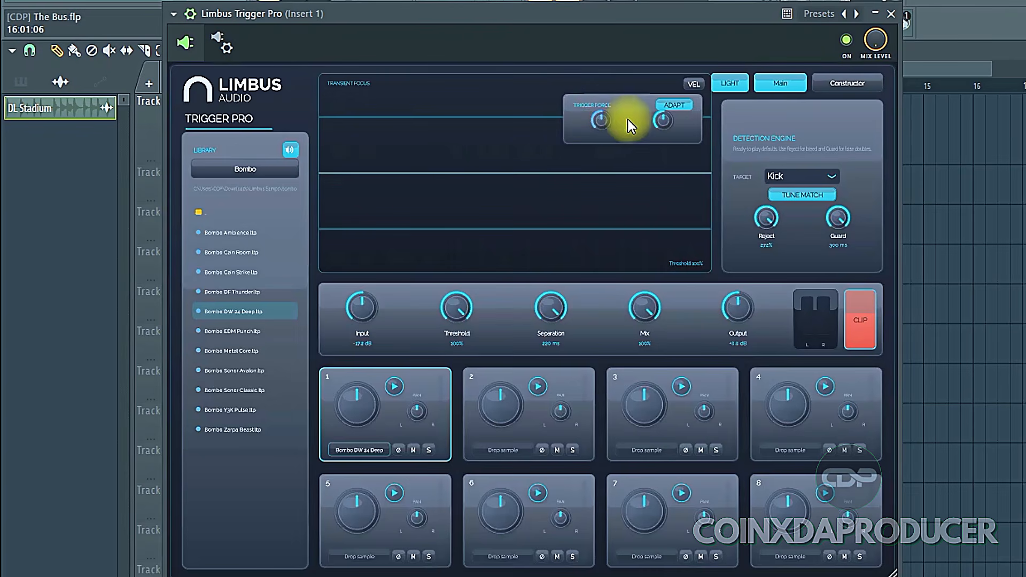
- Adjust the Trigger Force, setting Hard Hits to 0.943
drag(600, 122, 669, 126)
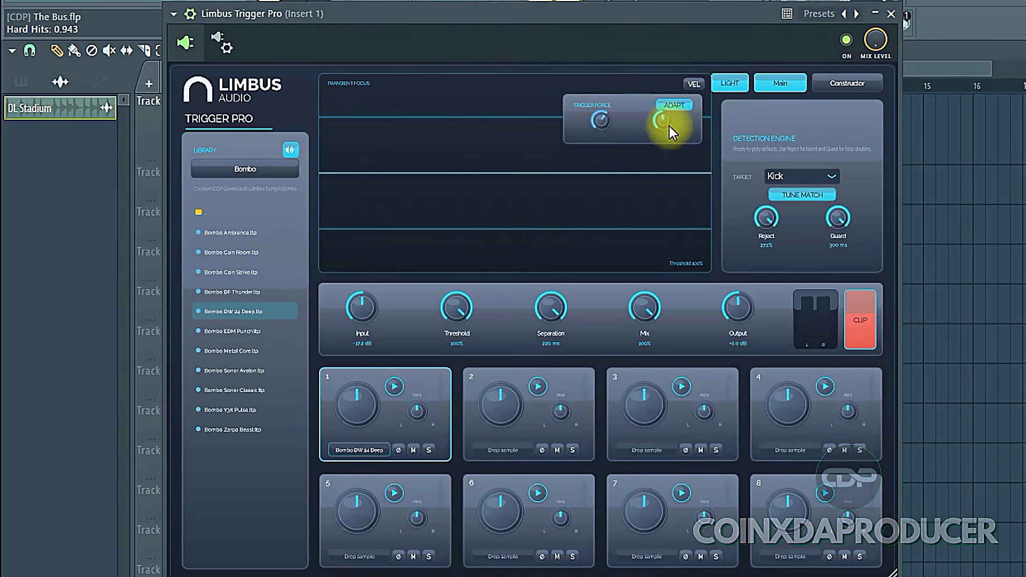